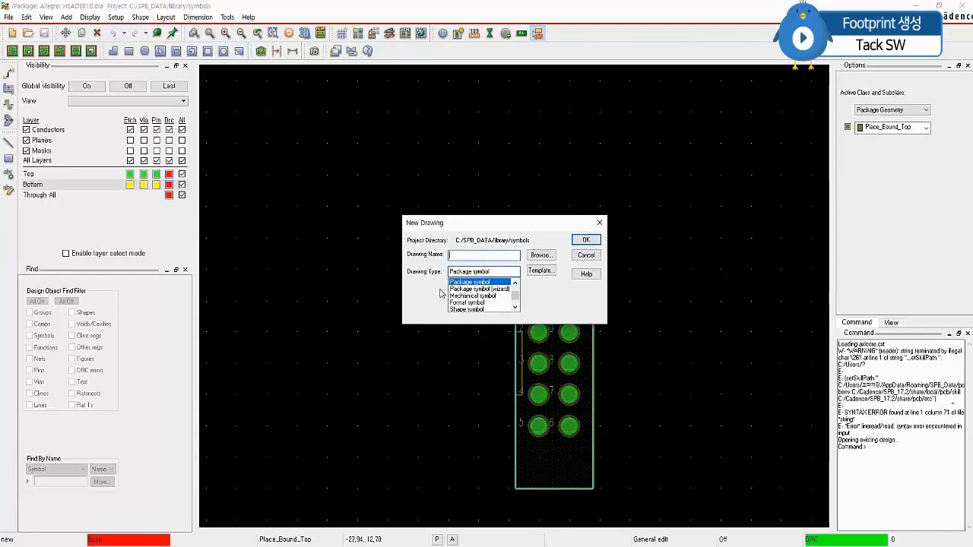
Set the new drawing's project directory to C:/ATmega128Module/symbols
left_click(541, 255)
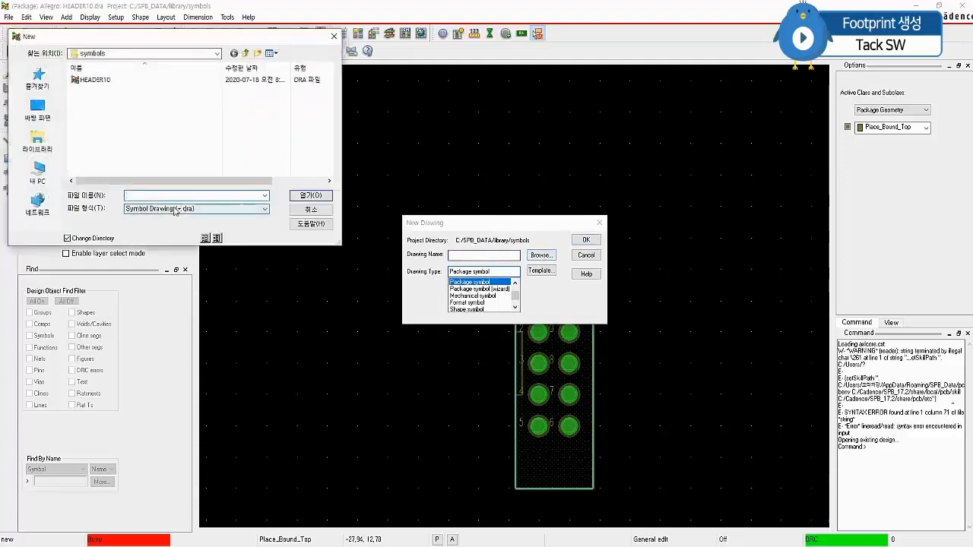
left_click(38, 171)
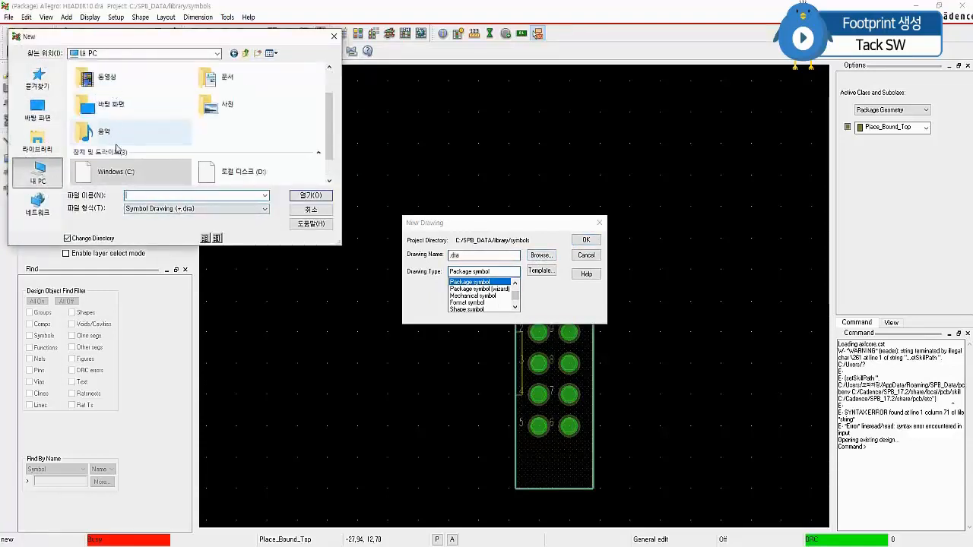
double_click(99, 166)
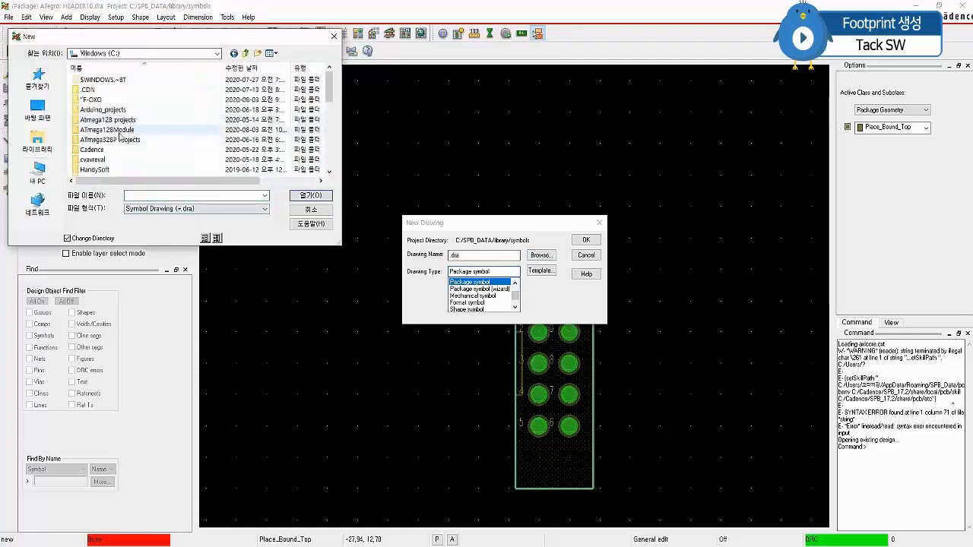
double_click(118, 130)
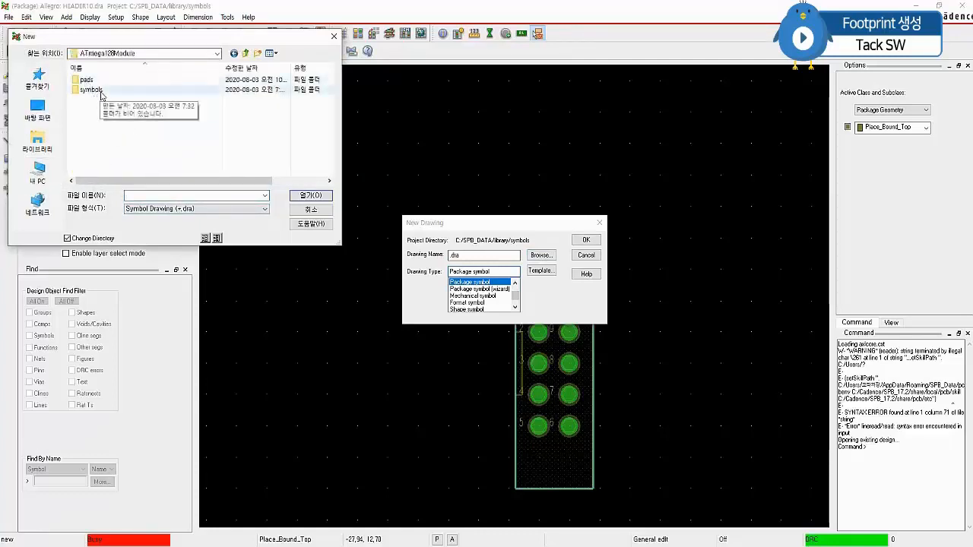
double_click(104, 89)
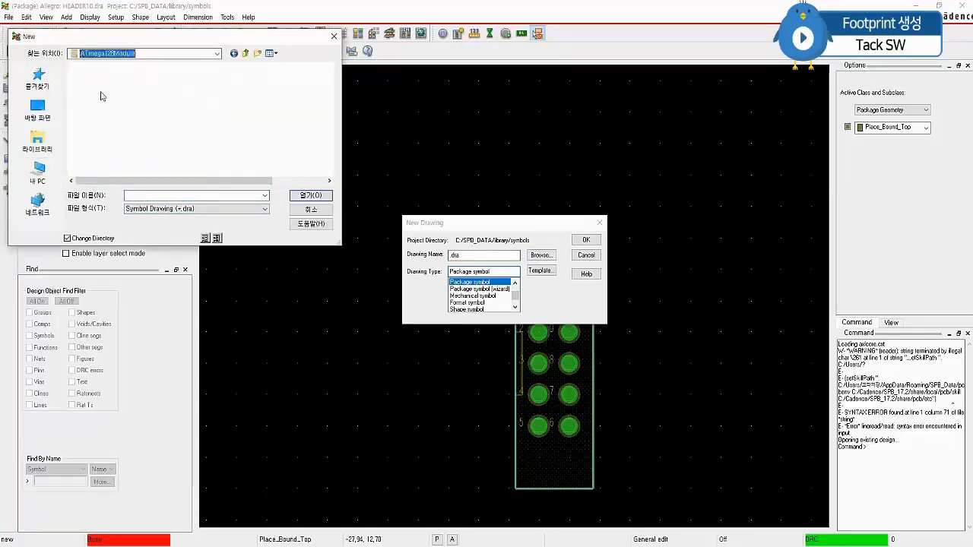
left_click(311, 195)
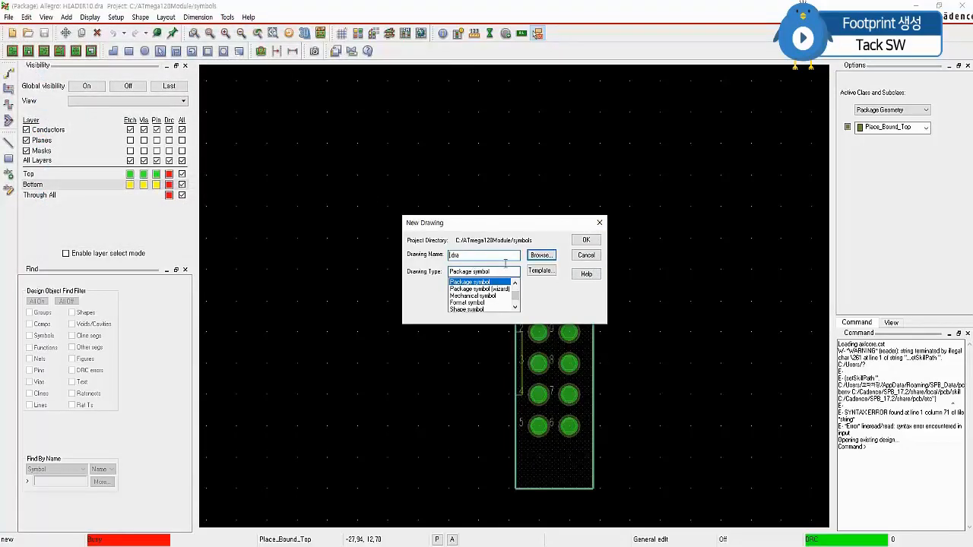
Name the drawing sw65-2p and create it as a Package symbol
type("sw65-2p")
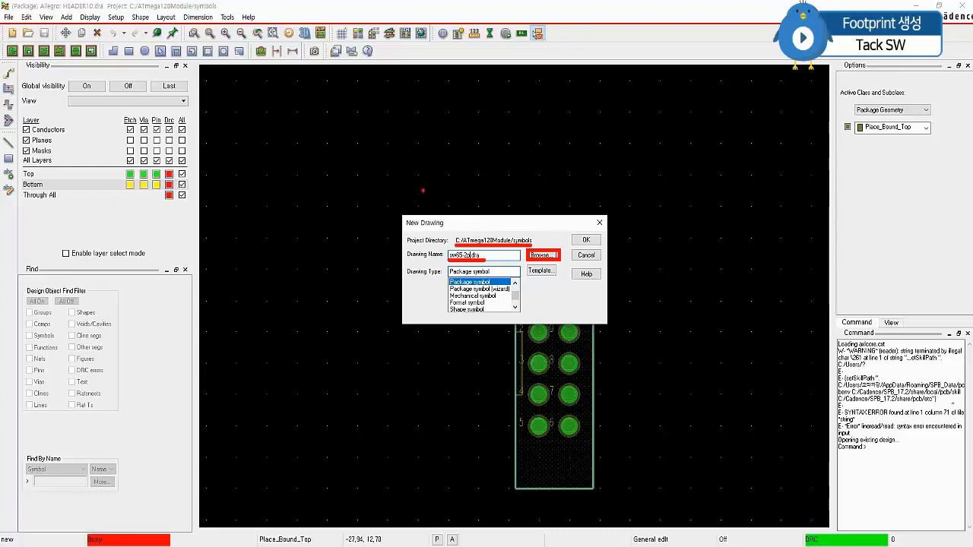
left_click_drag(449, 289, 522, 289)
mouse_move(576, 240)
left_mouse_down()
mouse_move(568, 233)
mouse_move(605, 246)
mouse_move(572, 247)
left_mouse_up()
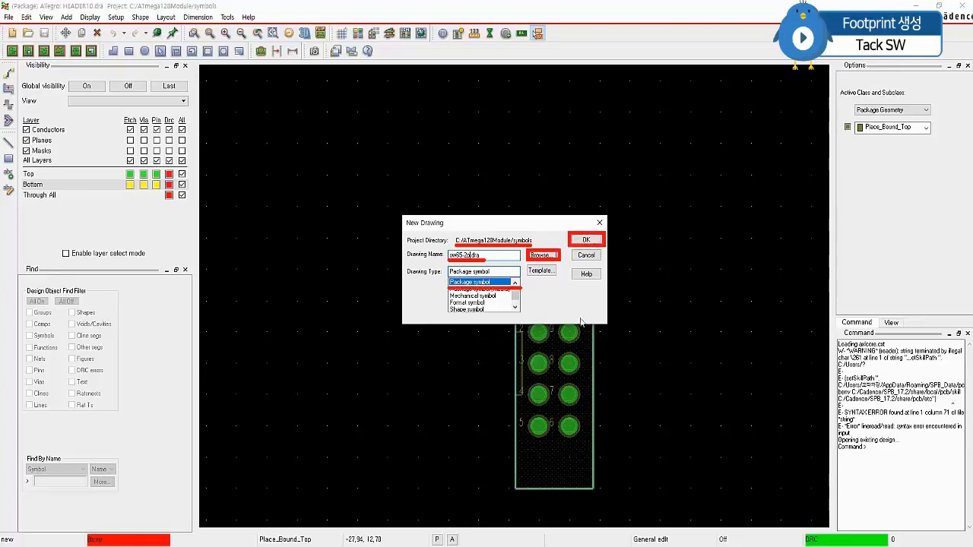
left_click(585, 240)
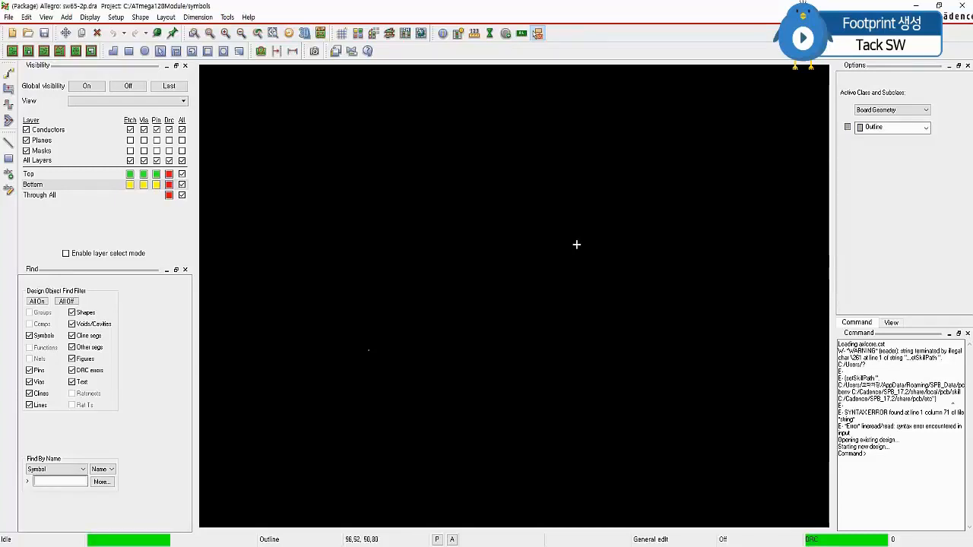
Set the drawing accuracy to 3 decimal places in the design parameters
left_click(118, 17)
left_click(147, 30)
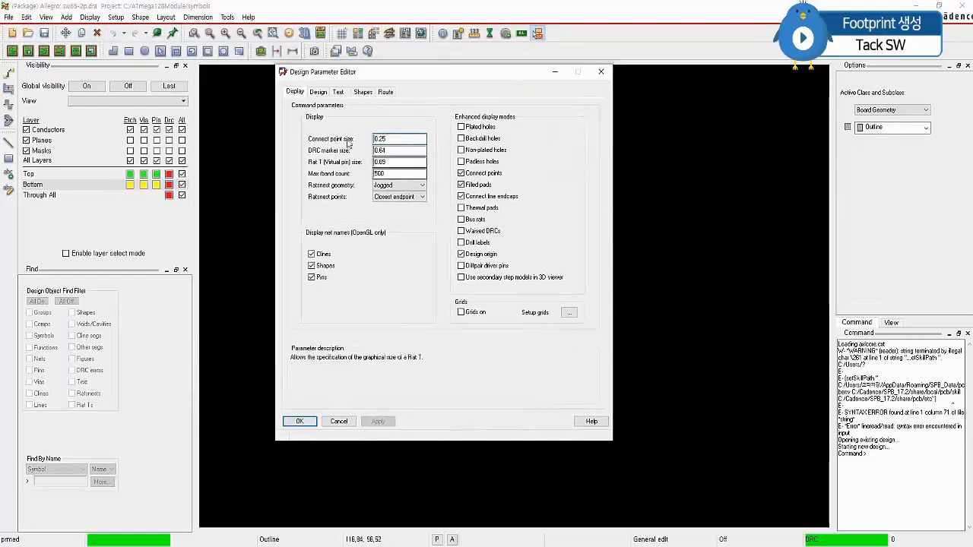
left_click(318, 93)
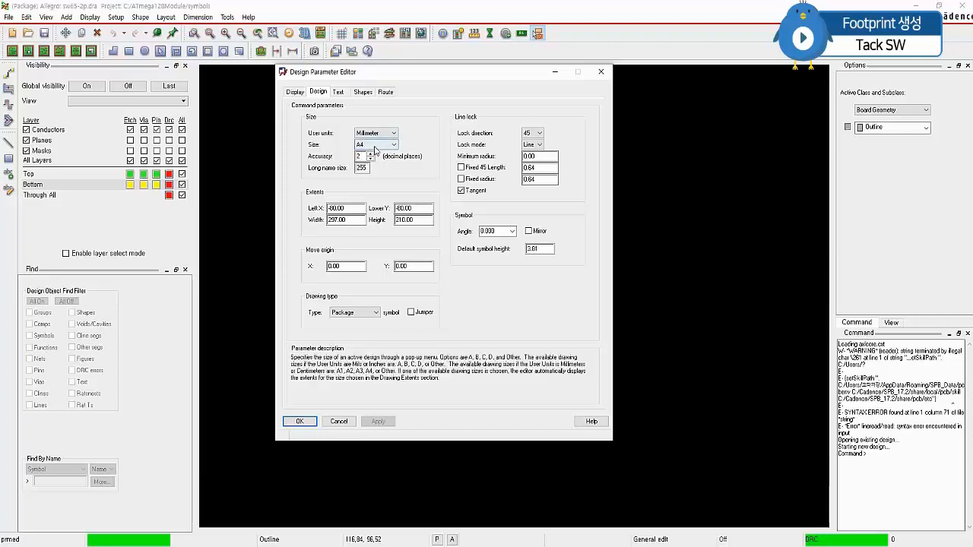
left_click(371, 154)
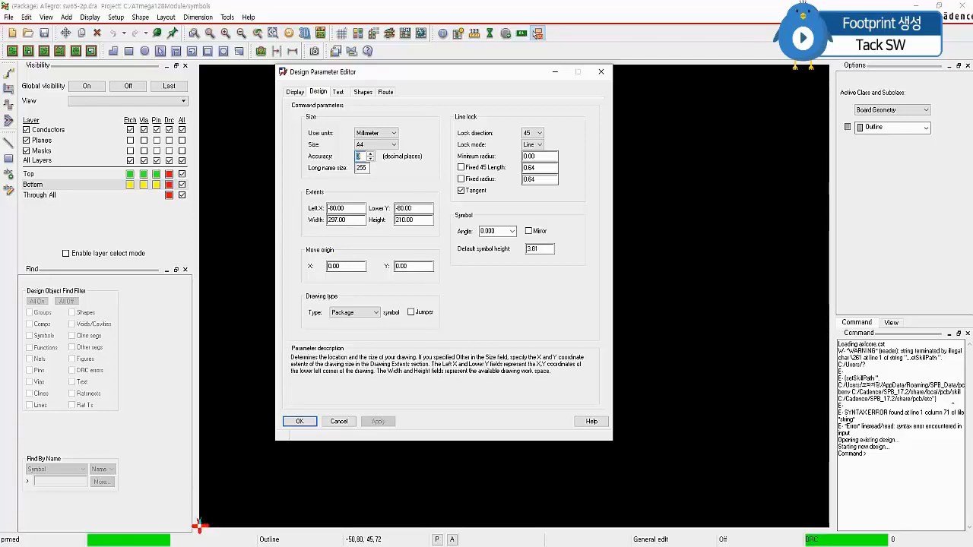
mouse_move(211, 534)
left_mouse_down()
mouse_move(236, 541)
mouse_move(250, 532)
mouse_move(262, 542)
left_mouse_up()
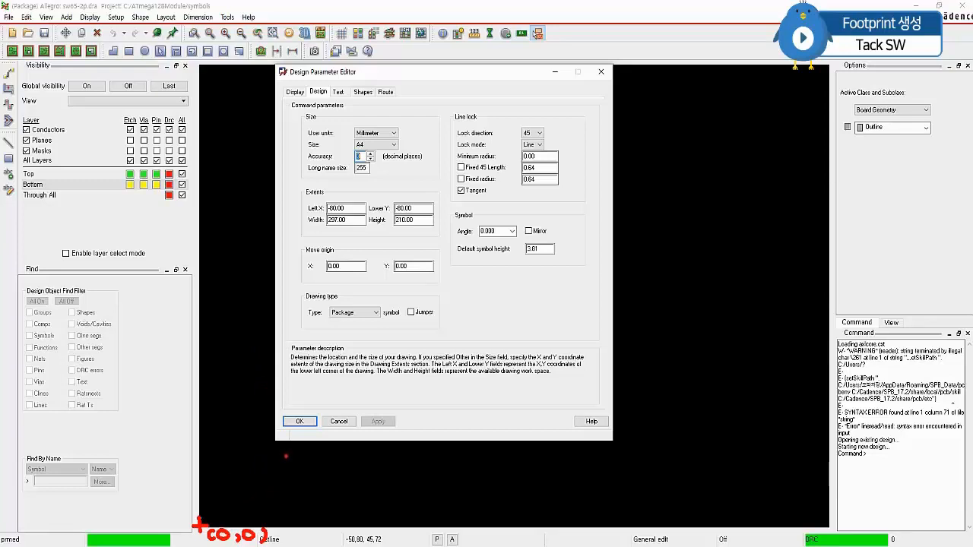
key("y")
mouse_move(285, 450)
left_mouse_down()
mouse_move(285, 463)
mouse_move(324, 464)
left_mouse_up()
mouse_move(328, 461)
left_mouse_down()
mouse_move(325, 468)
mouse_move(342, 456)
mouse_move(356, 467)
left_mouse_up()
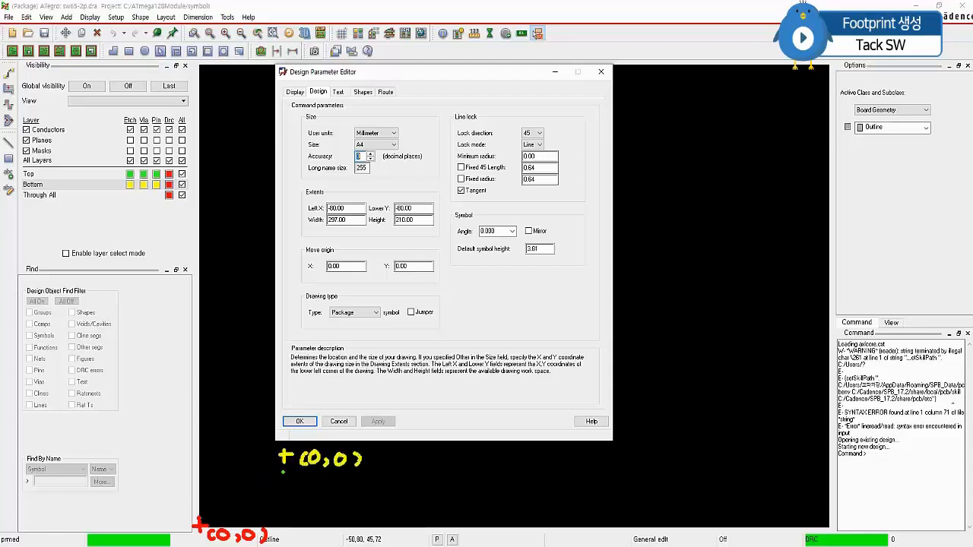
key("p")
left_click_drag(275, 468, 201, 520, "ctrl+shift")
key("g")
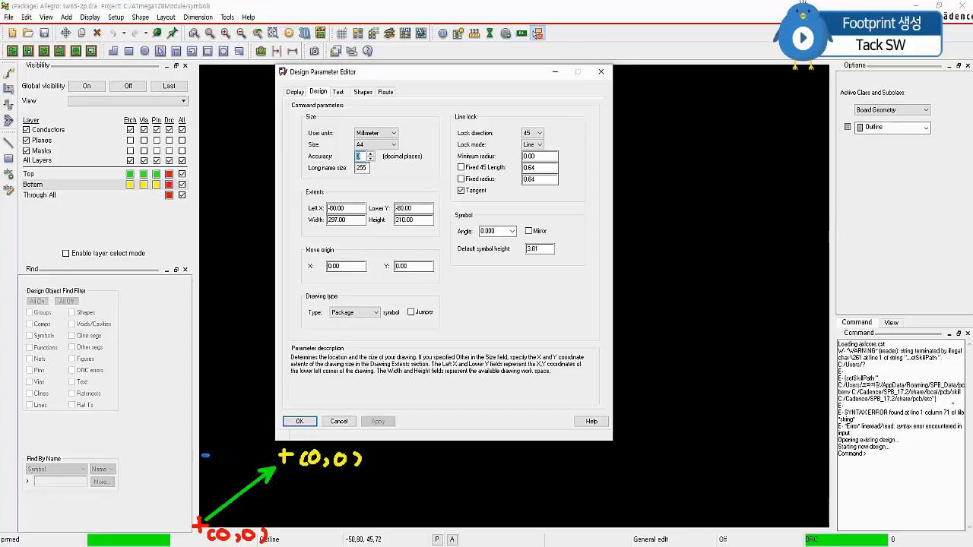
left_click_drag(205, 455, 277, 456, "shift")
key("o")
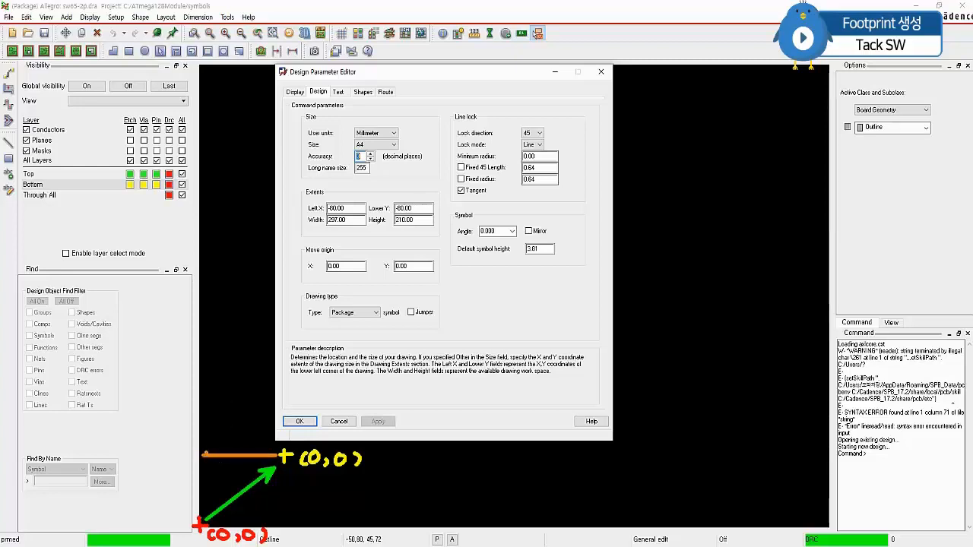
mouse_move(208, 448)
left_mouse_down()
mouse_move(200, 455)
mouse_move(211, 460)
mouse_move(248, 436)
left_mouse_up()
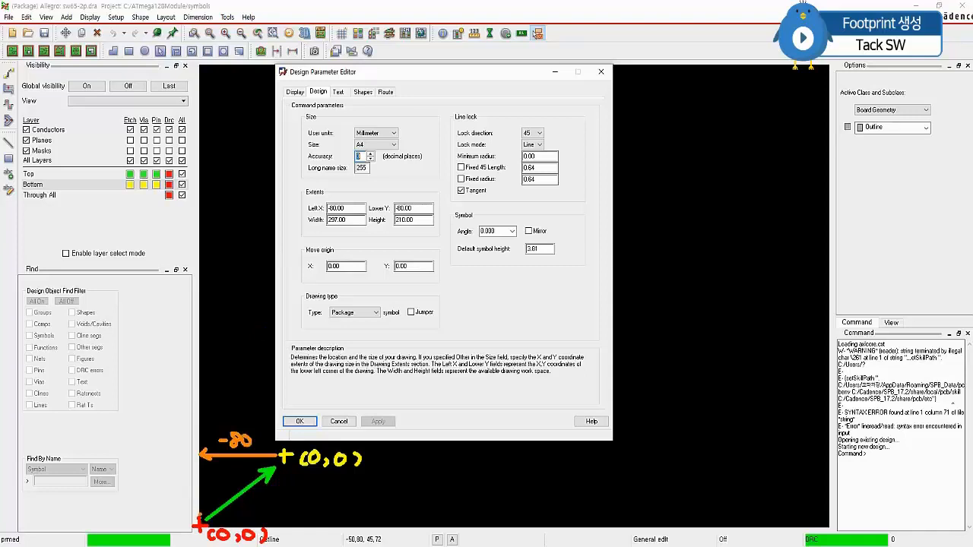
left_click_drag(200, 456, 200, 523)
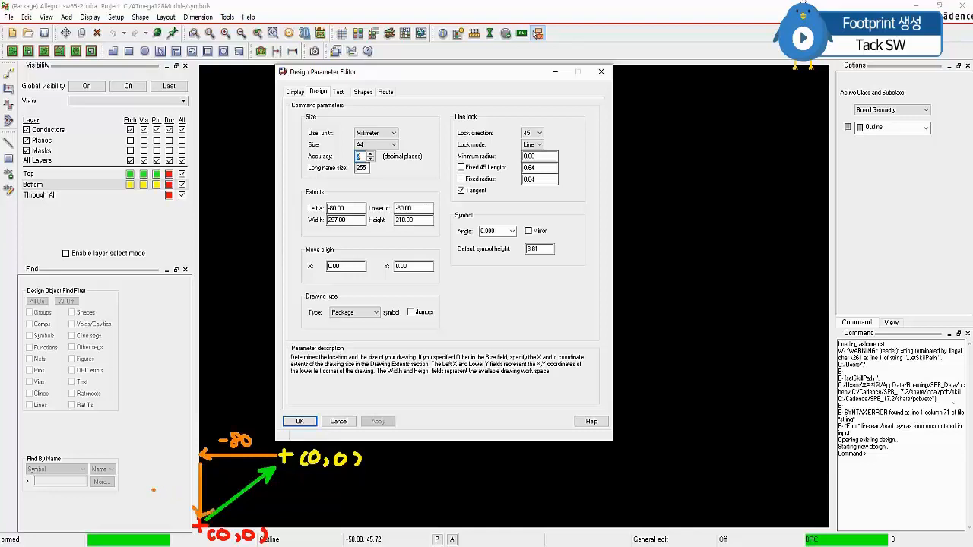
mouse_move(152, 491)
left_mouse_down()
mouse_move(172, 483)
mouse_move(168, 502)
mouse_move(187, 494)
left_mouse_up()
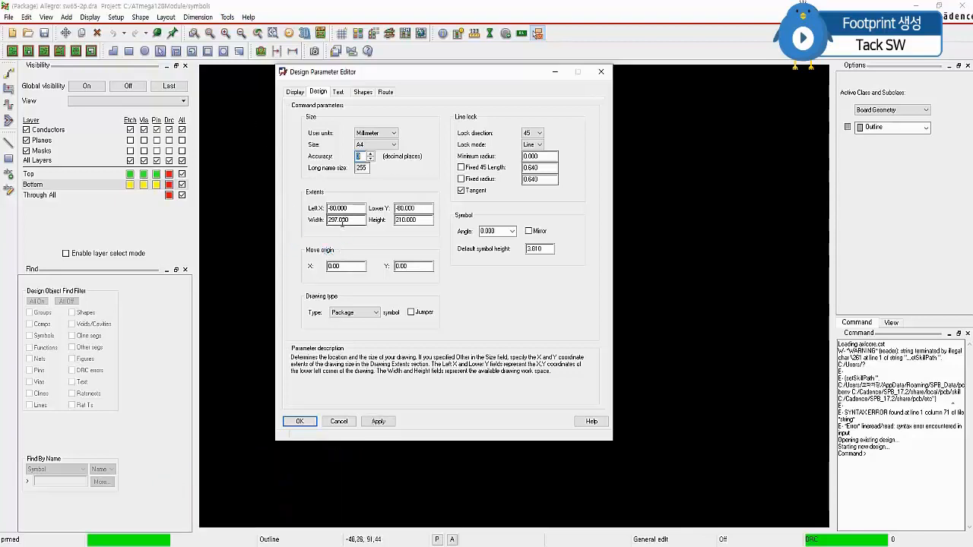
Accept the edited design parameters and close their editor
left_click(299, 422)
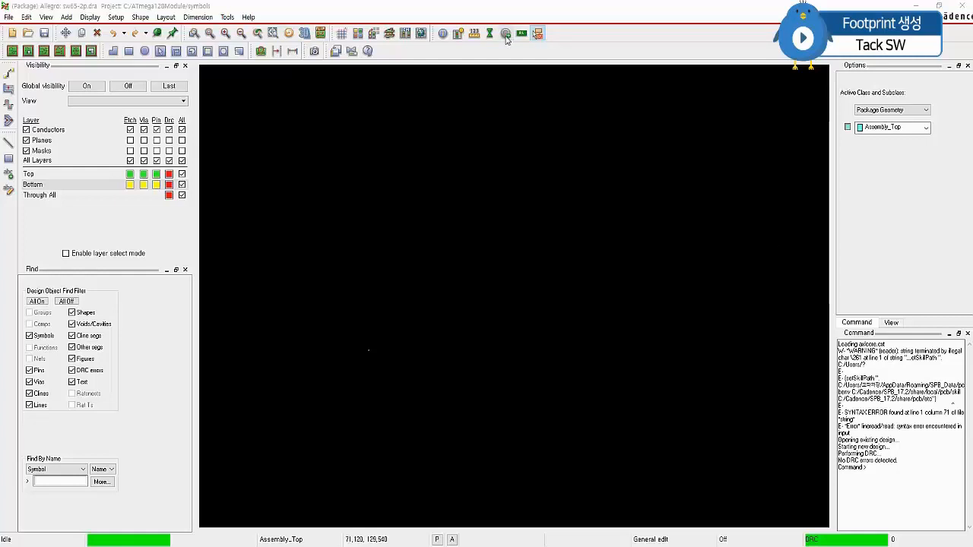
Start adding connect pins, filter the padstacks by pad80* and choose Pad80cir50d
left_click(165, 18)
left_click(177, 30)
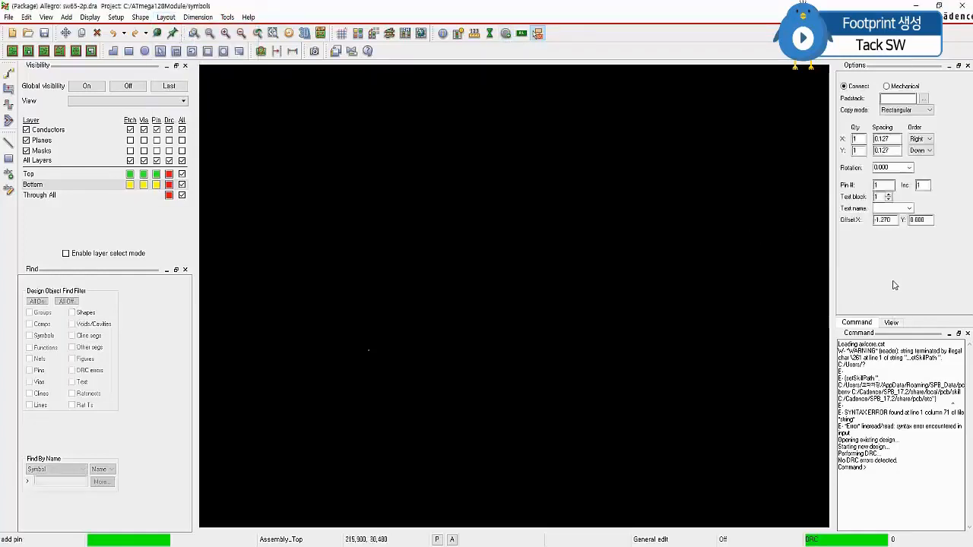
left_click(923, 100)
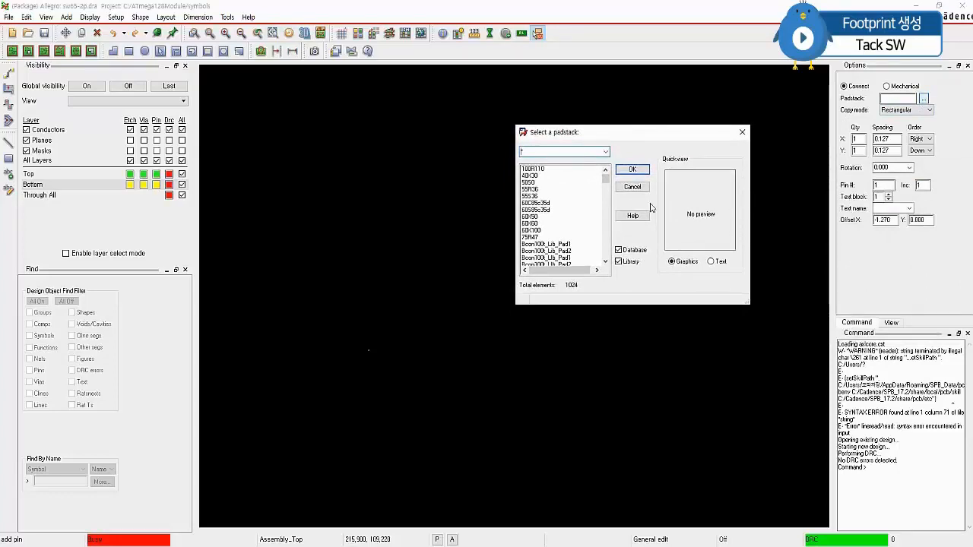
type("pad00*")
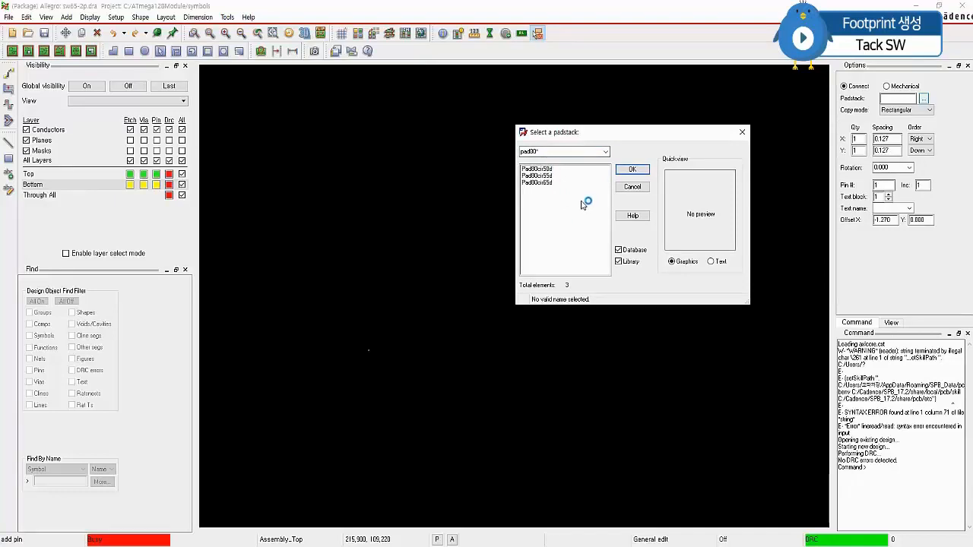
left_click(550, 171)
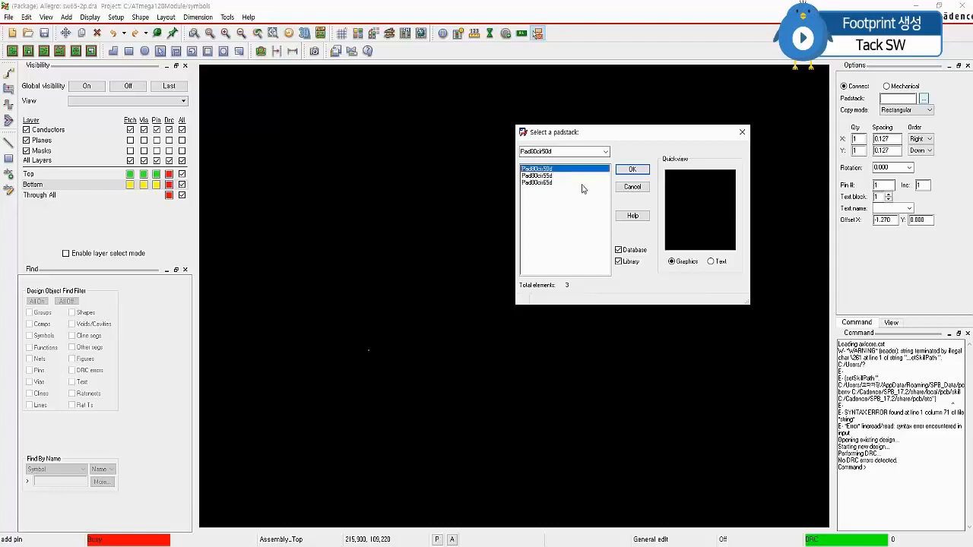
left_click(636, 172)
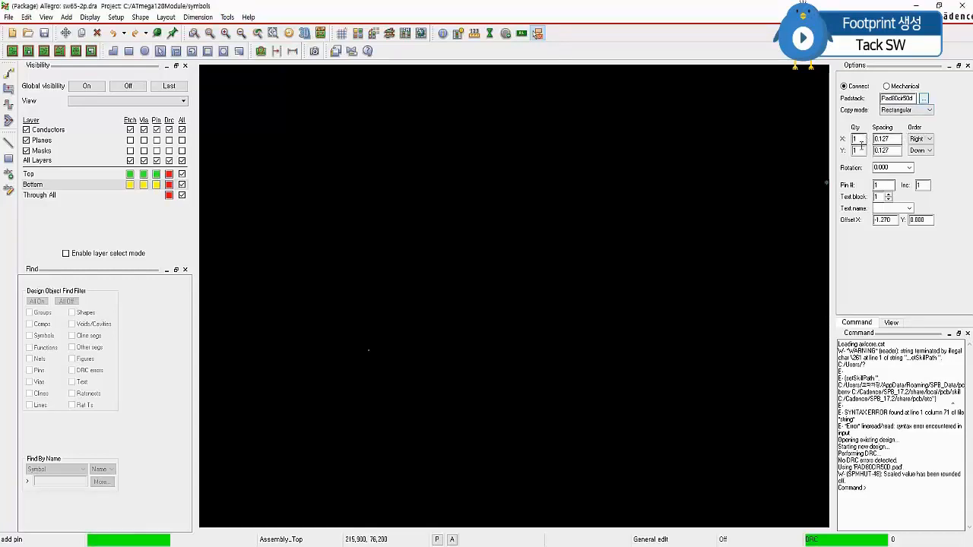
Place a row of 2 pins spaced 6.5 mm apart in X, starting at x -3.25 0, and finish adding pins
left_click_drag(860, 140, 827, 149)
type("2")
key("Tab")
key("BackSpace")
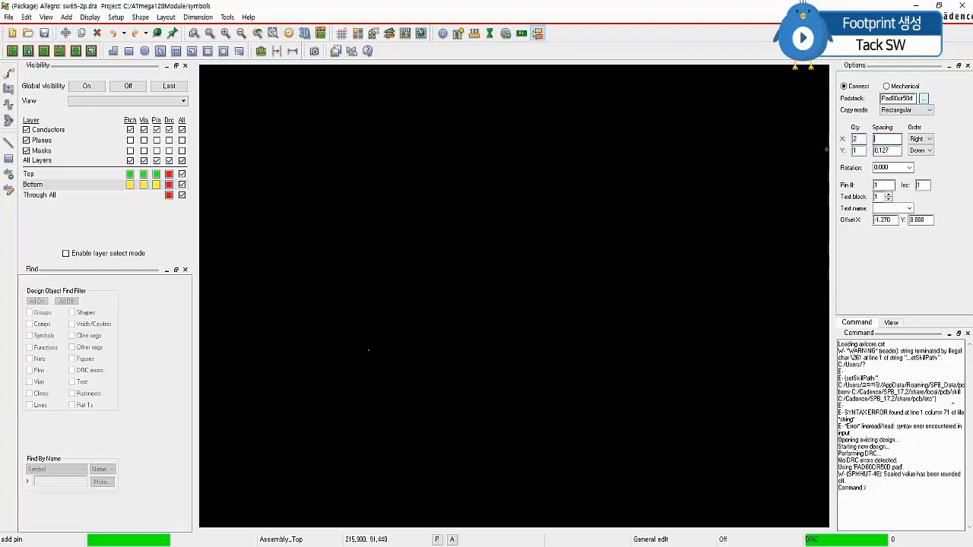
type("6.5")
key("Return")
type("x -3 25")
key("Return")
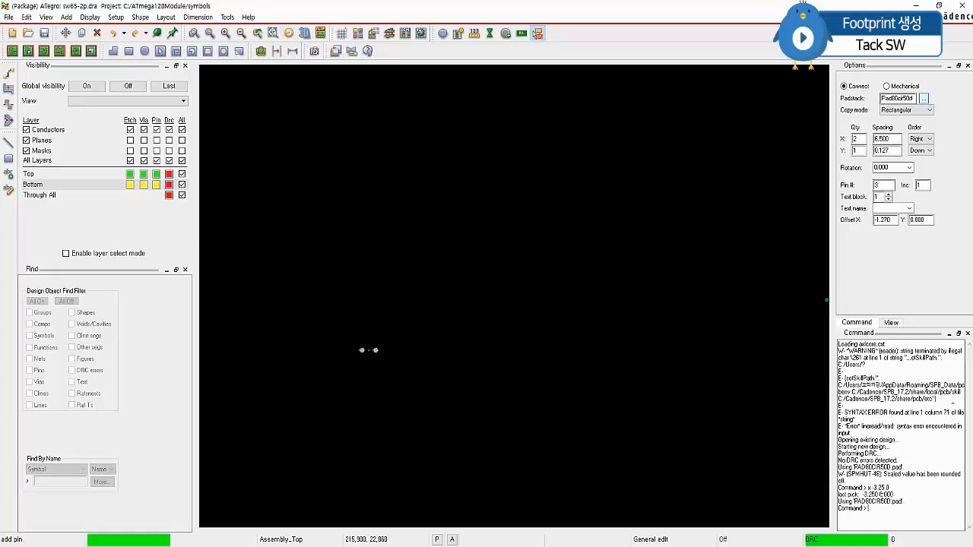
scroll(365, 366, "up", 4)
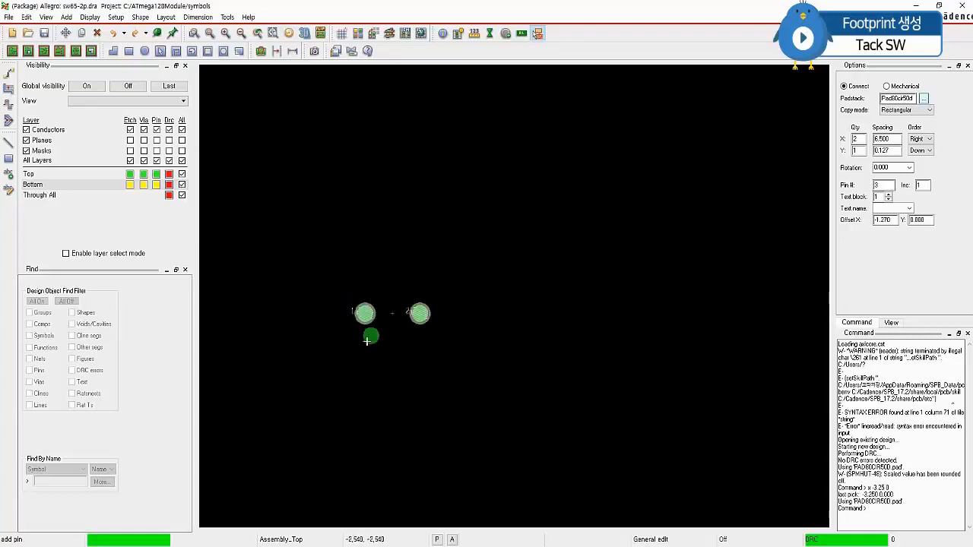
right_click(518, 409)
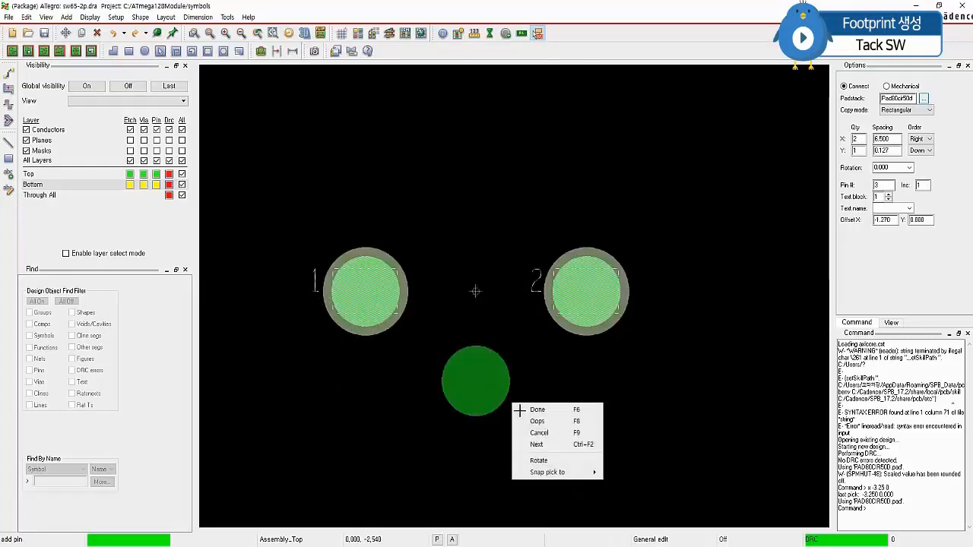
left_click(539, 411)
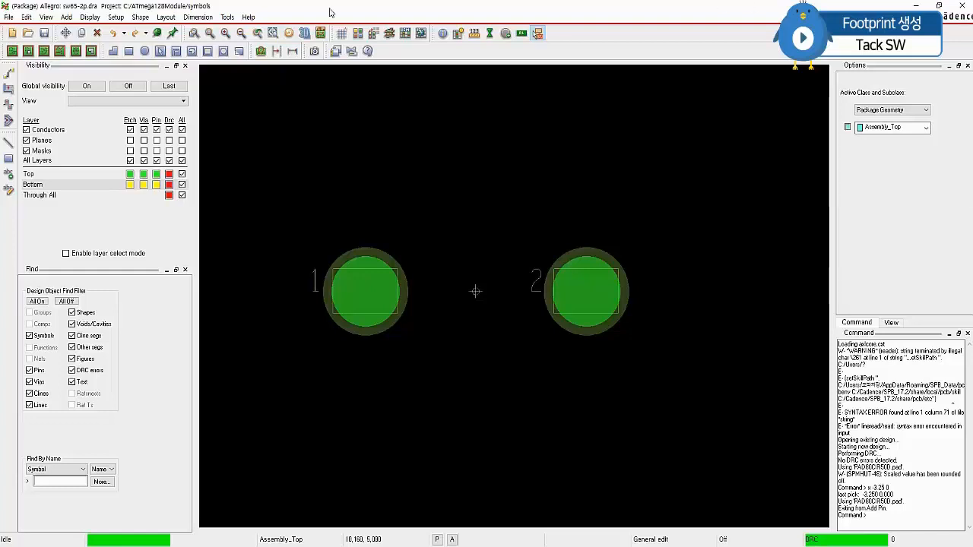
Turn the grids on in the grid definition and open the All Etch X spacing for editing
left_click(116, 16)
left_click(131, 76)
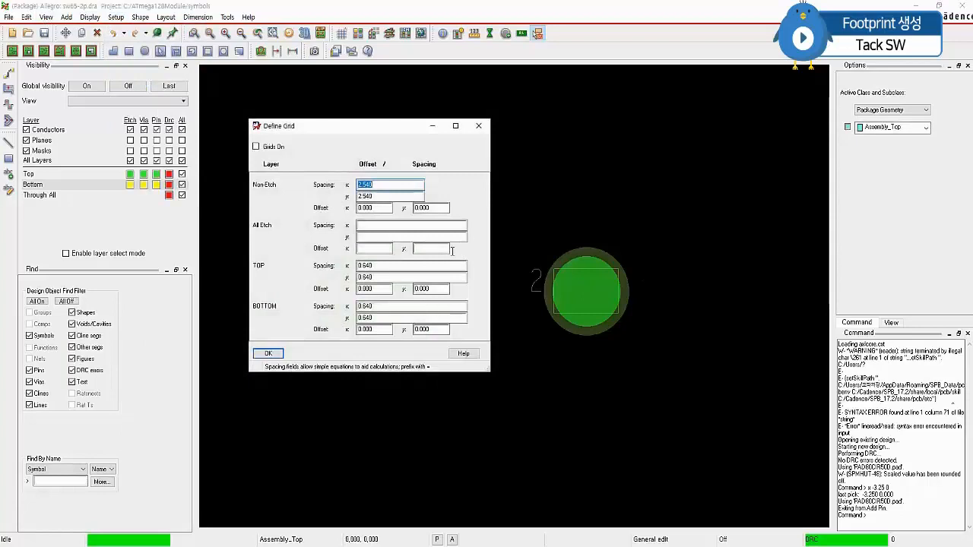
left_click(258, 147)
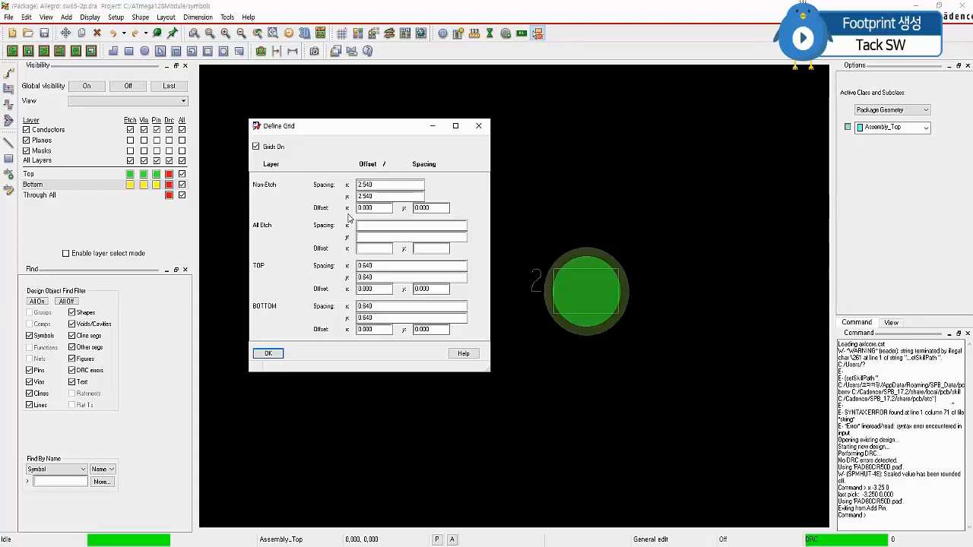
left_click(362, 225)
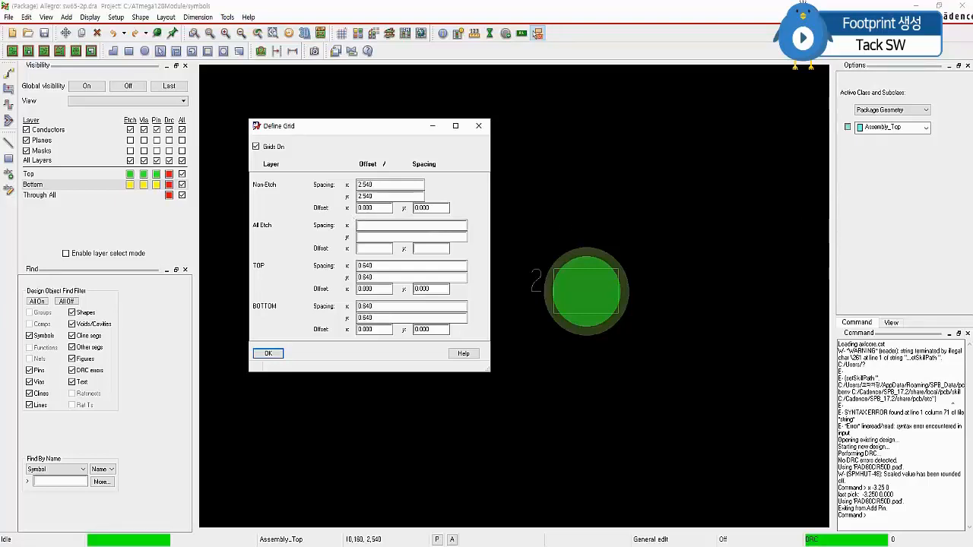
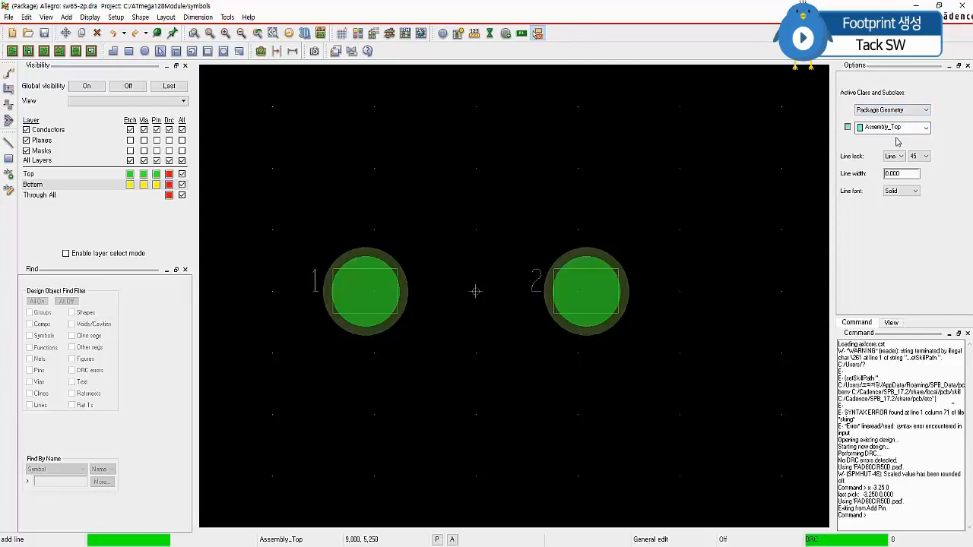
Draw a closed rectangle on Assembly_Top with 90-degree line lock and 0.2 line width, with corners at x ±3, y ±1.75
left_click(928, 159)
left_click(922, 179)
double_click(912, 174)
type("0.2")
key("Return")
left_click(372, 230)
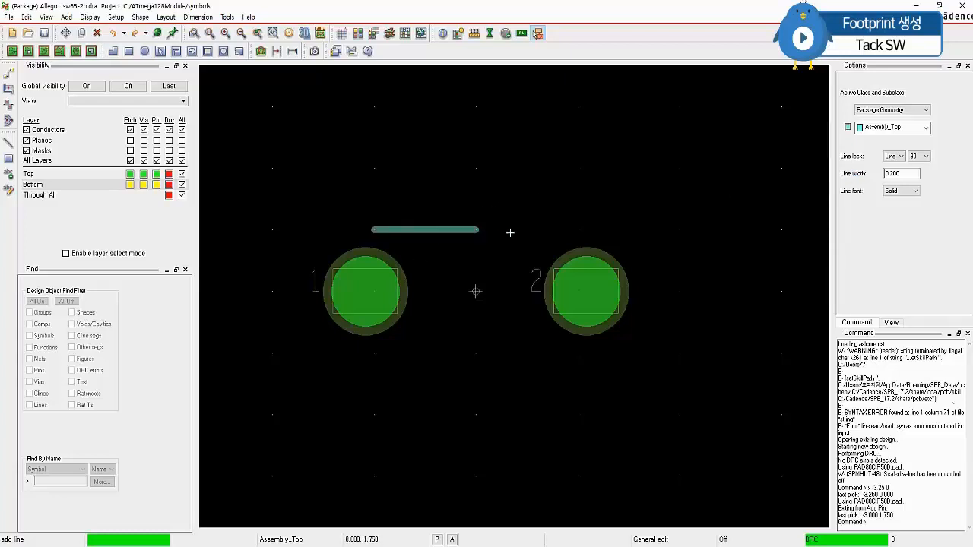
left_click(578, 230)
left_click(579, 353)
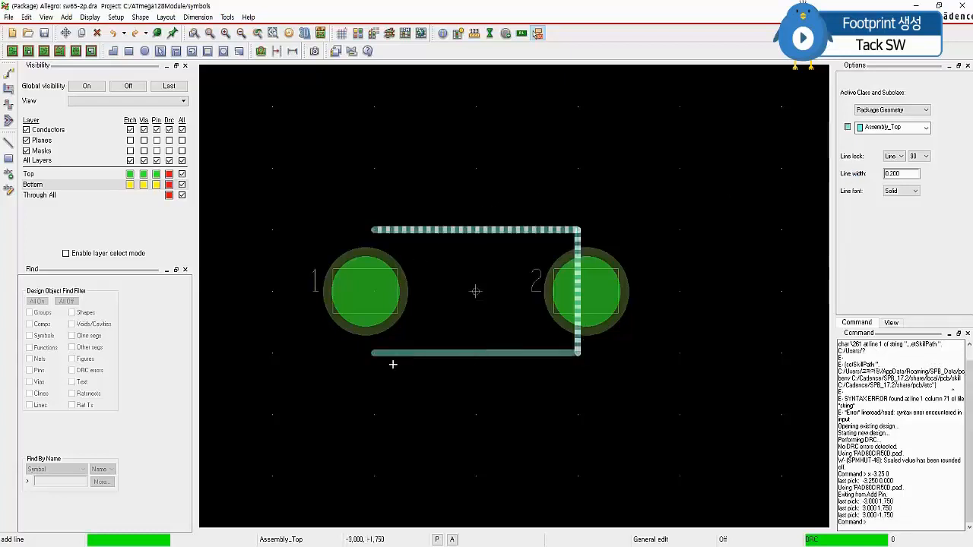
left_click(374, 355)
left_click(374, 233)
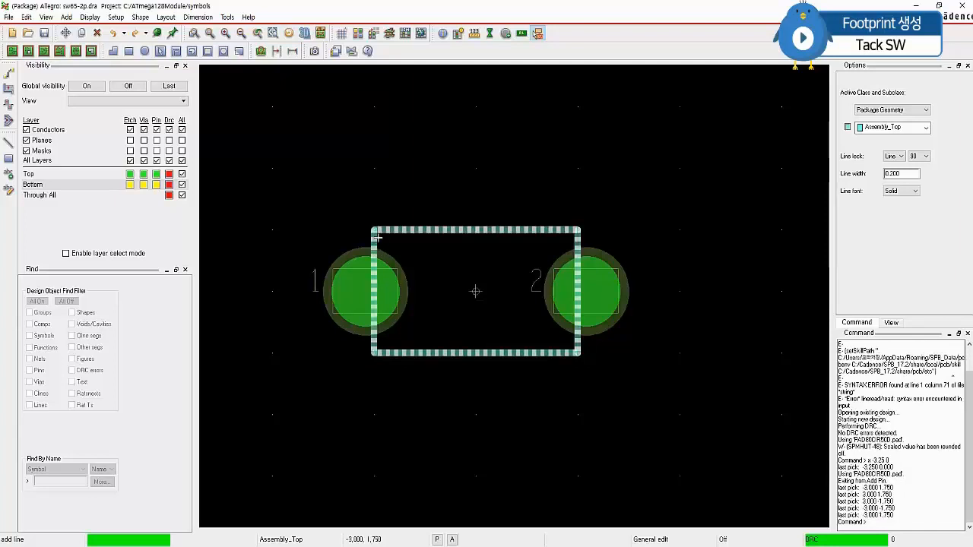
right_click(376, 237)
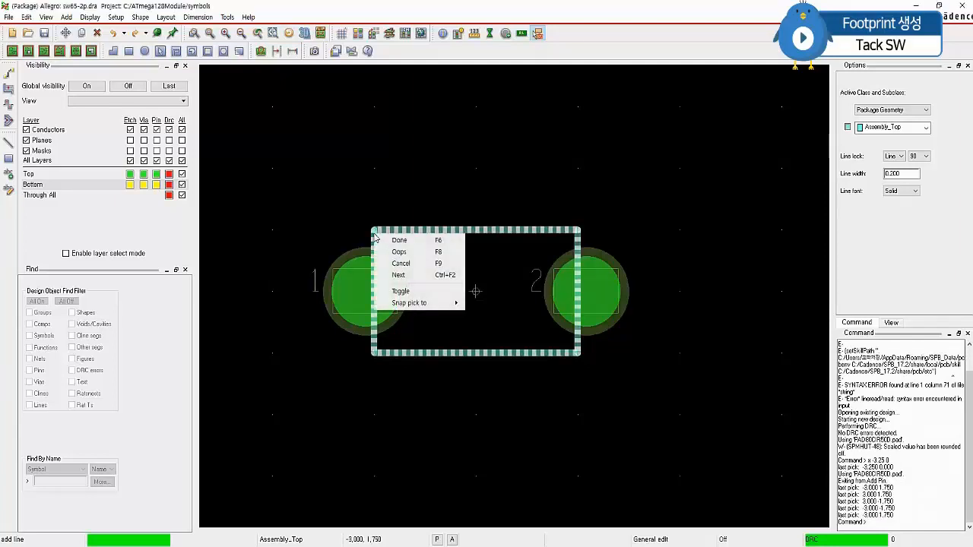
left_click(428, 241)
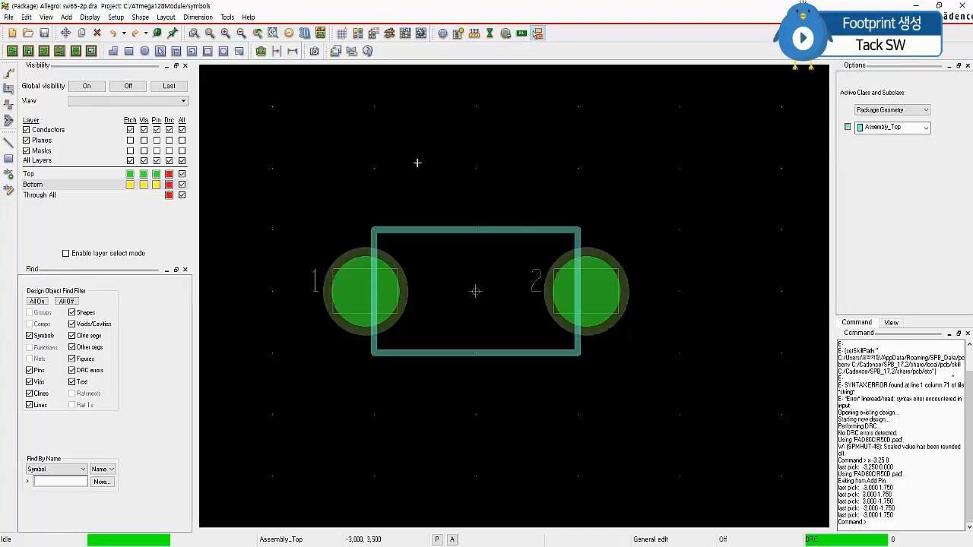
Set the Non-Etch grid spacing to 0.1 in both x and y
right_click(411, 123)
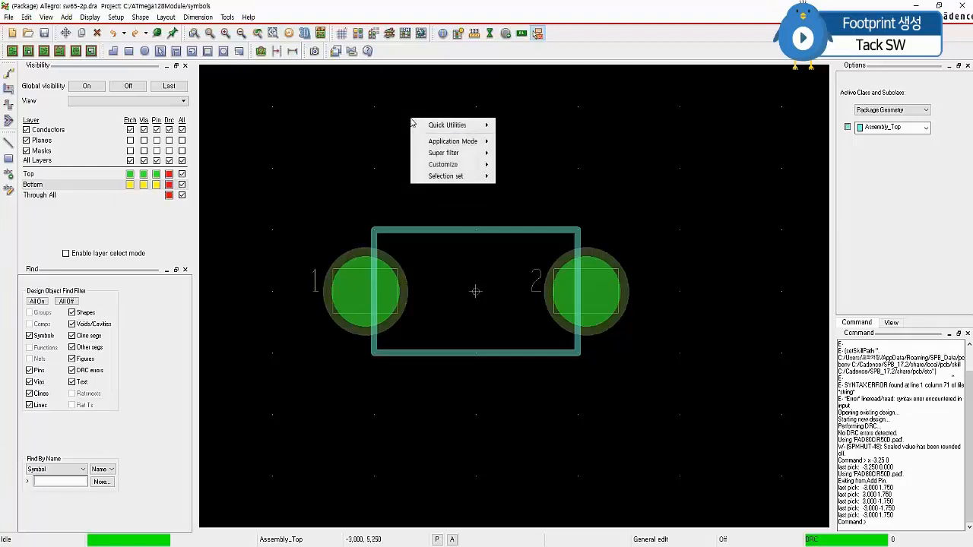
mouse_move(444, 126)
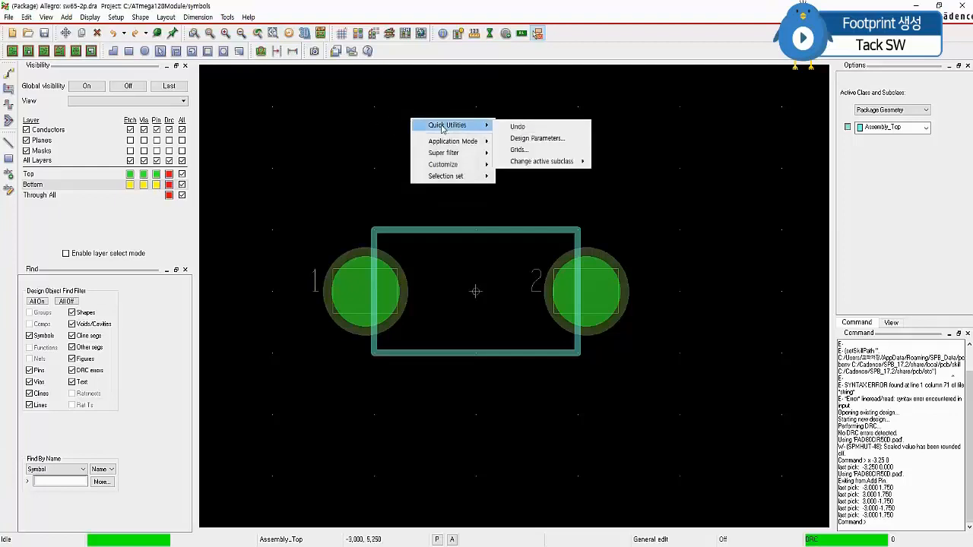
left_click(546, 150)
left_click_drag(383, 128, 637, 111)
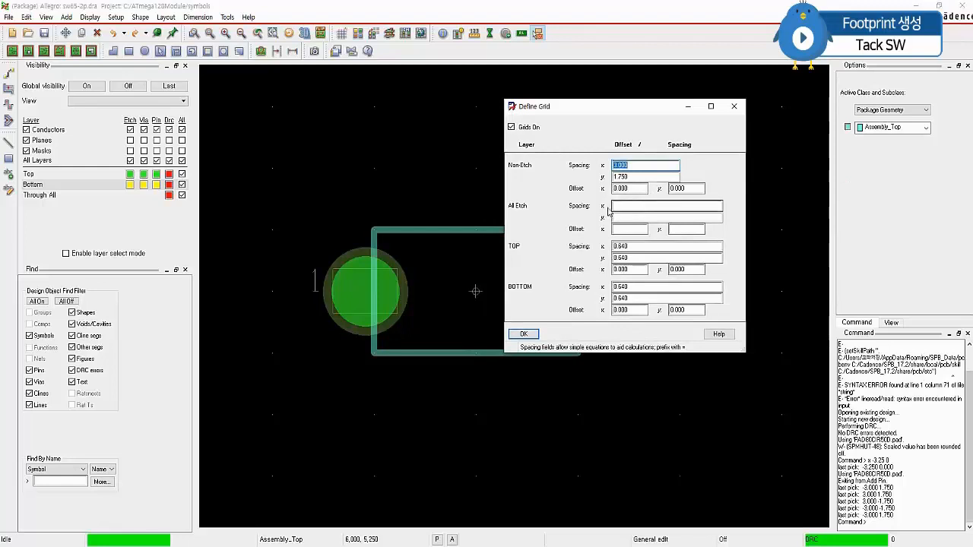
type("0.1")
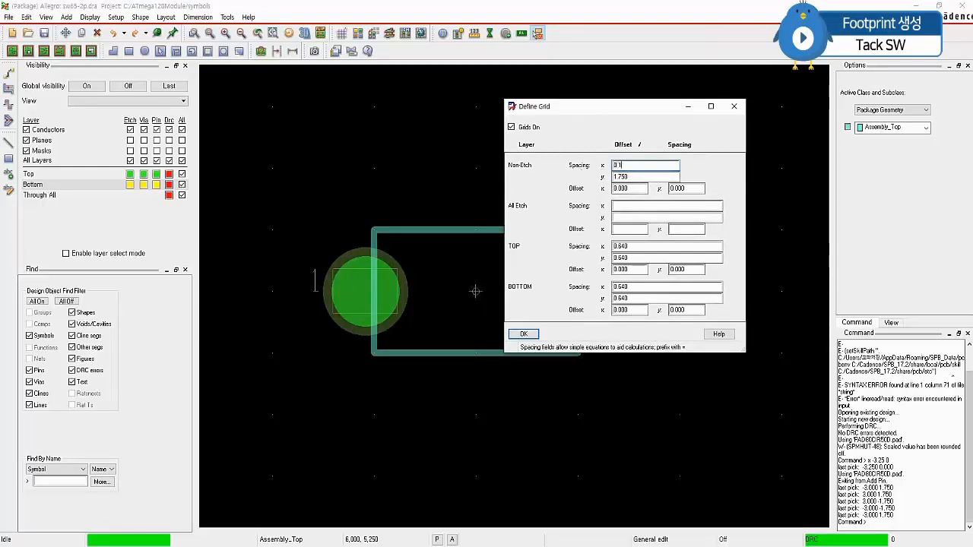
key("Tab")
type("0.1")
key("Tab")
left_click(523, 334)
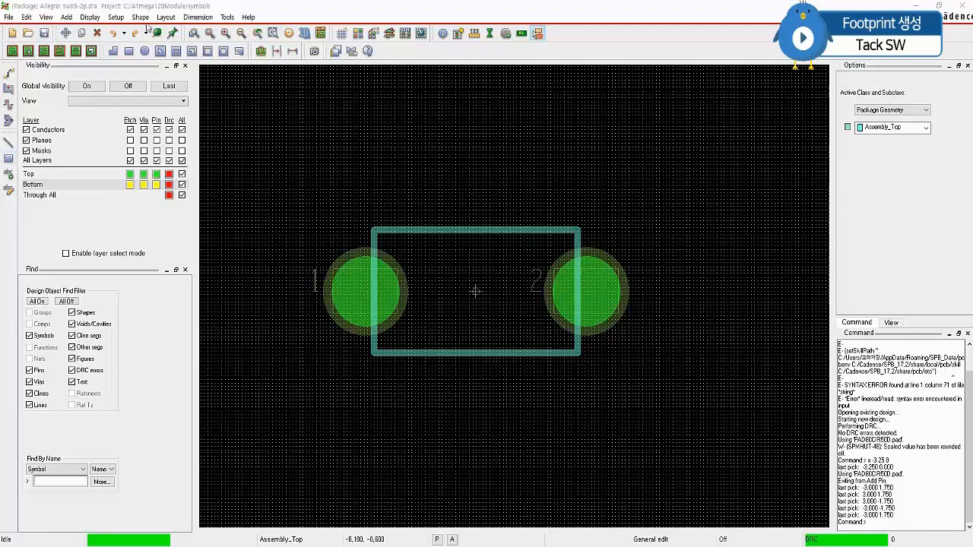
Cut the assembly outline's vertical side across pin 1, deleting the section between y 1.4 and -1.4
left_click(26, 17)
left_click(66, 120)
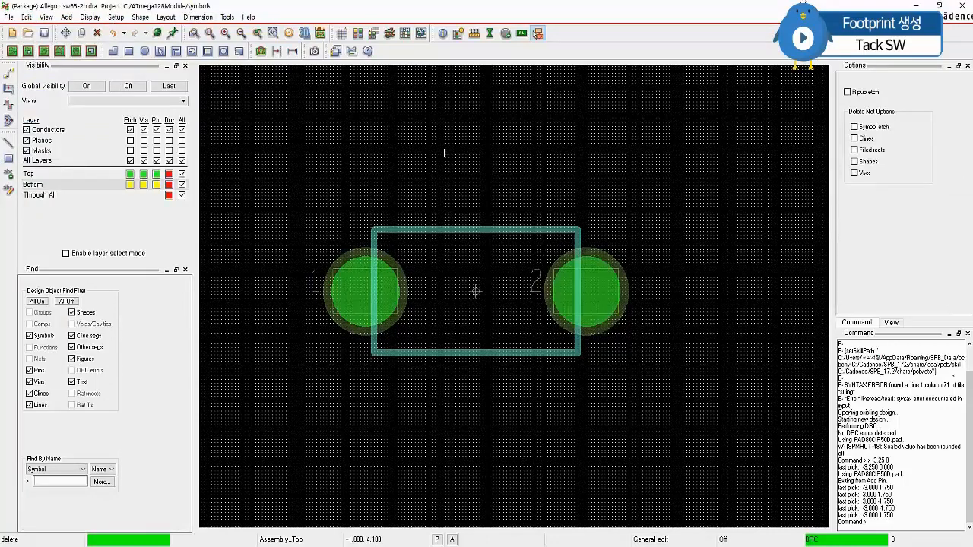
right_click(398, 151)
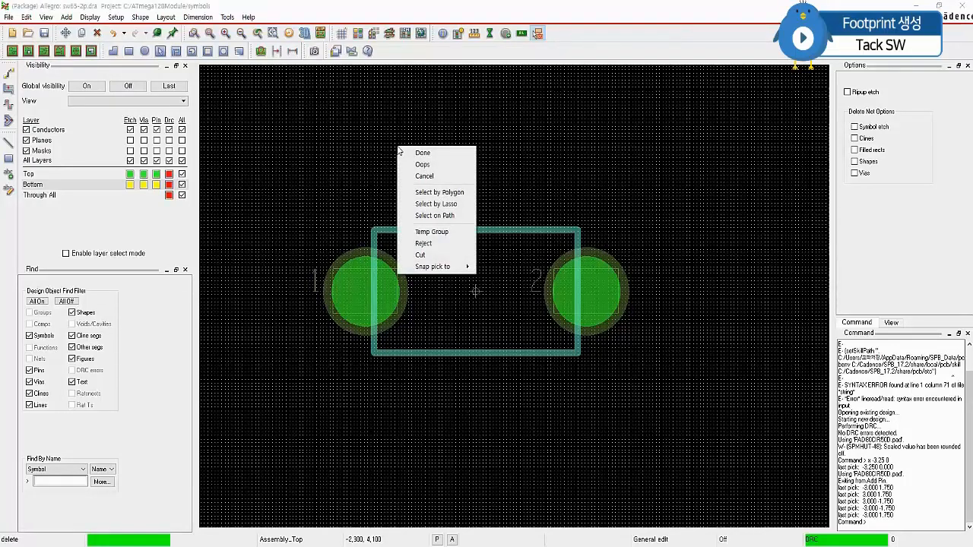
left_click(430, 256)
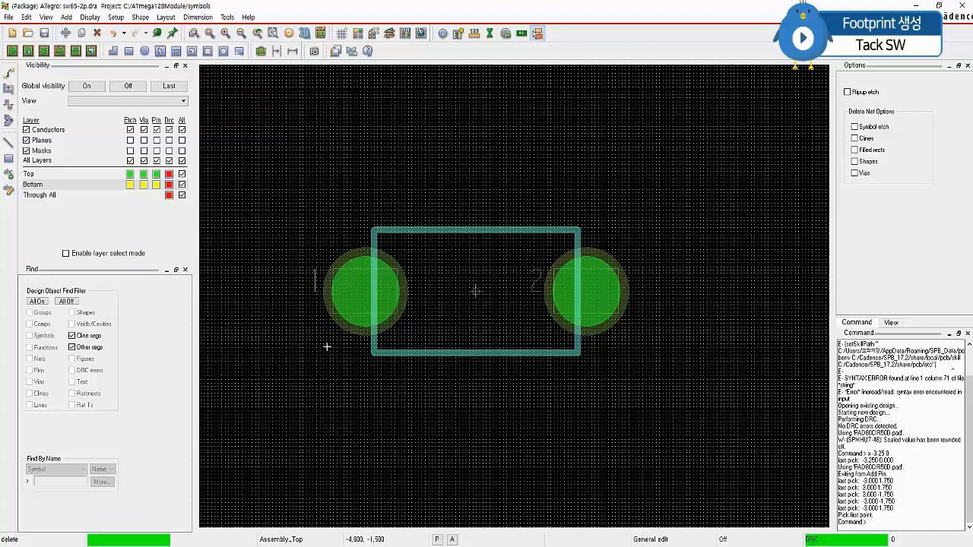
scroll(357, 287, "up", 2)
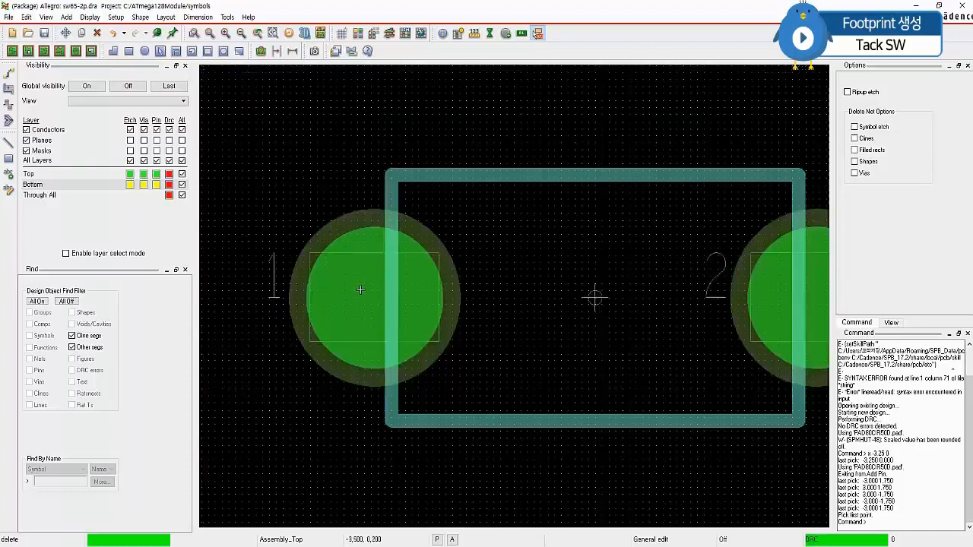
left_click(393, 202)
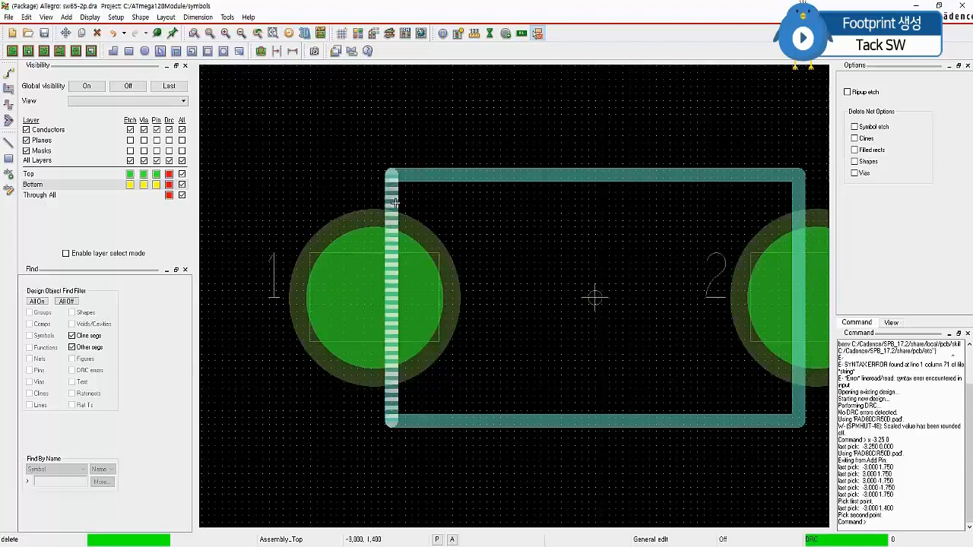
left_click(393, 395)
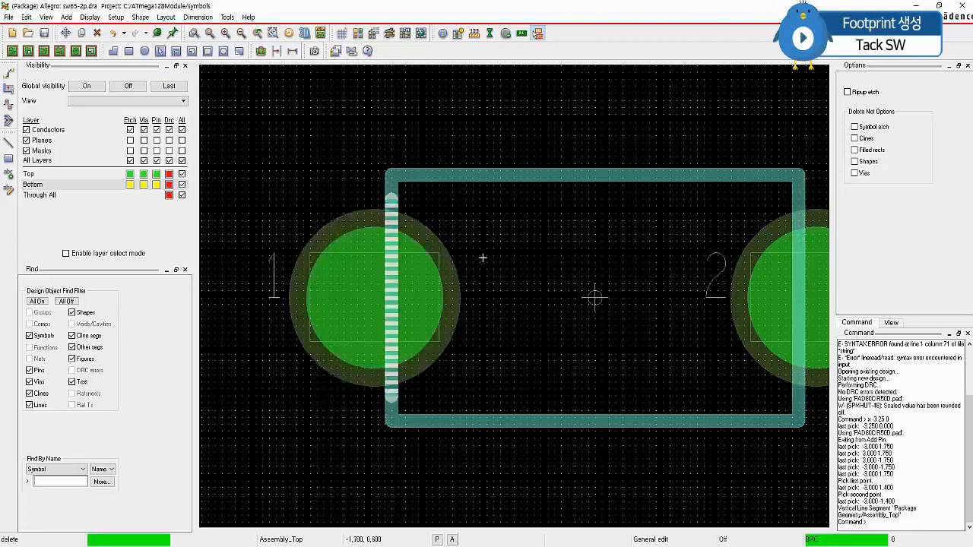
left_click(285, 171)
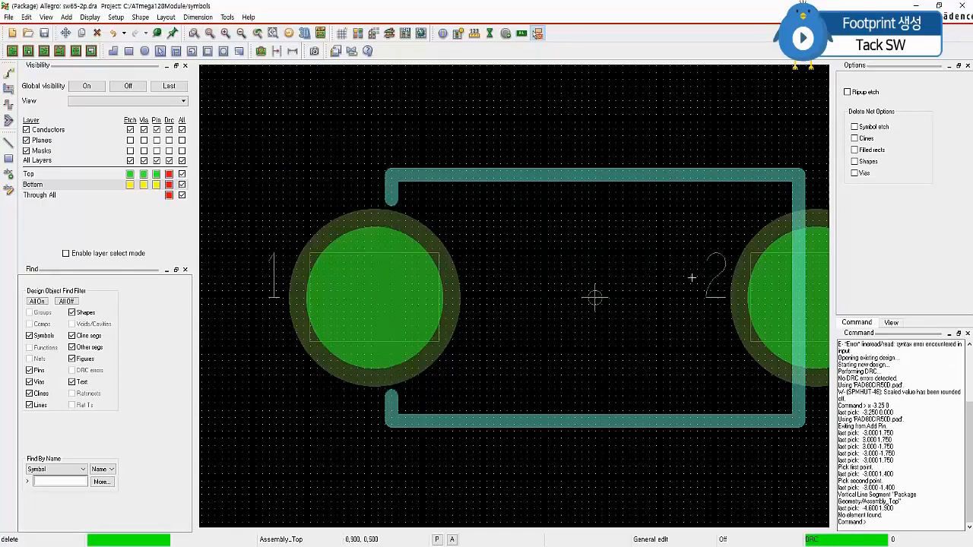
Cut the assembly outline's vertical side across pin 2, deleting the section from y 1.4 to -1.4, and finish deleting
scroll(806, 367, "down", 2)
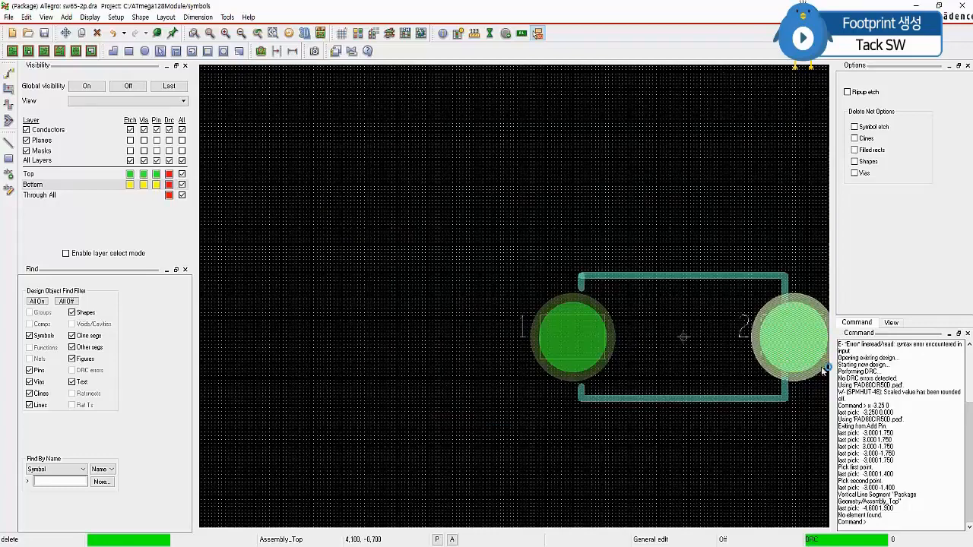
scroll(805, 366, "up", 2)
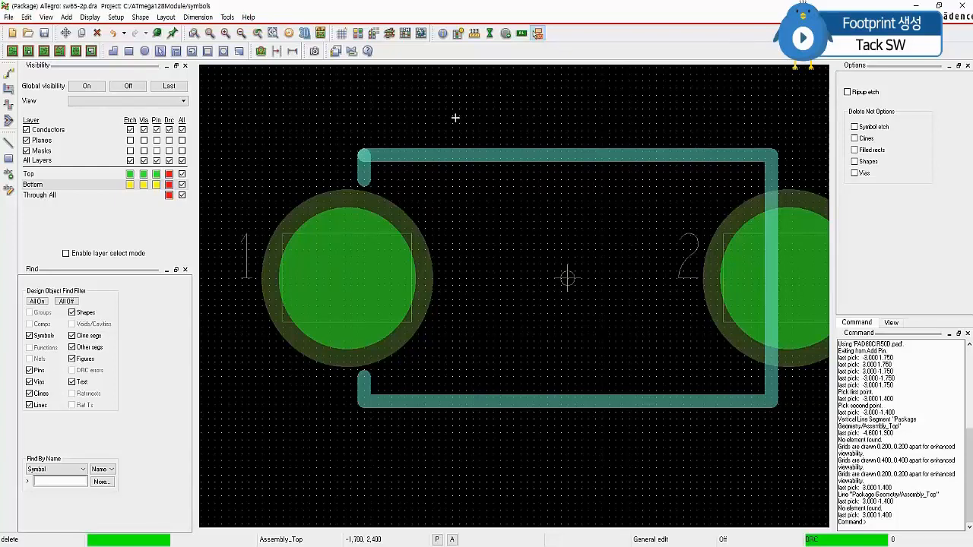
right_click(323, 104)
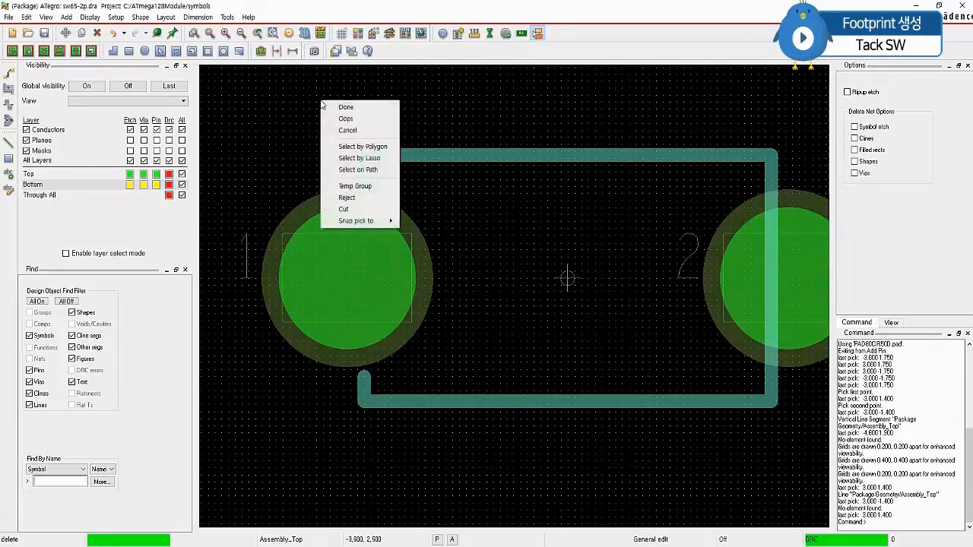
left_click(351, 210)
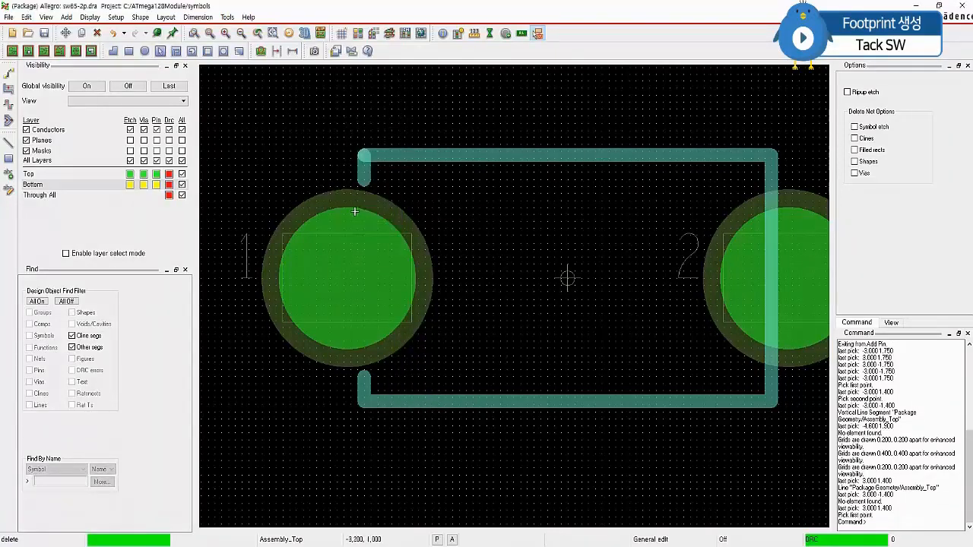
left_click(775, 184)
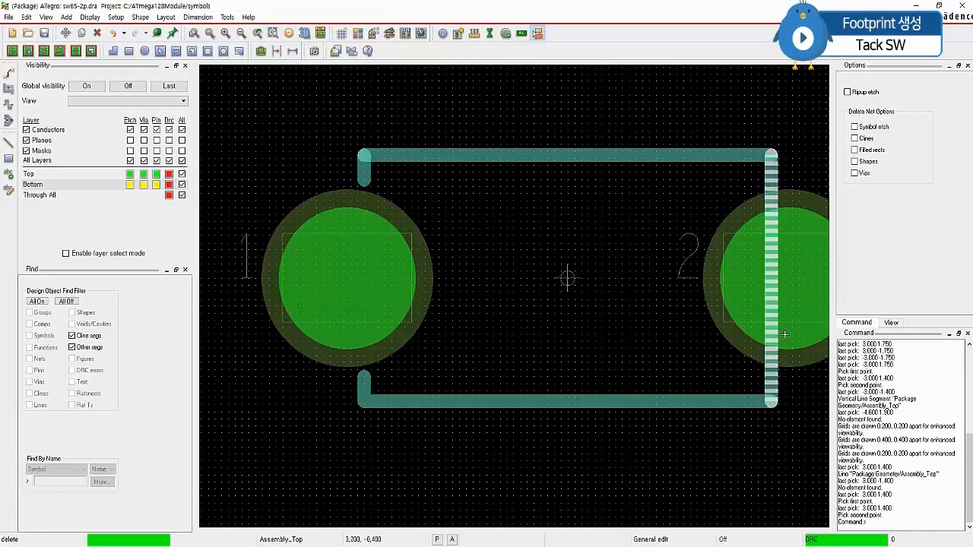
left_click(772, 378)
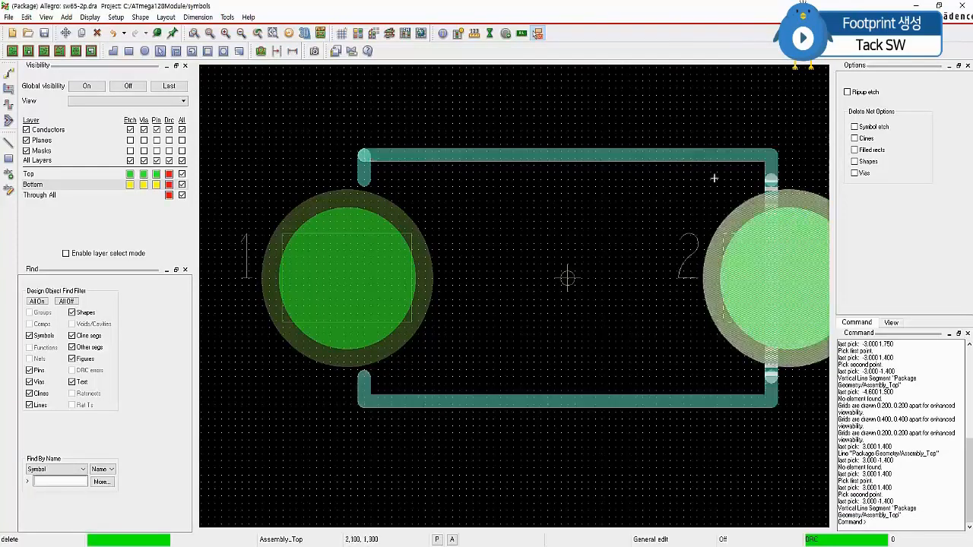
left_click(736, 105)
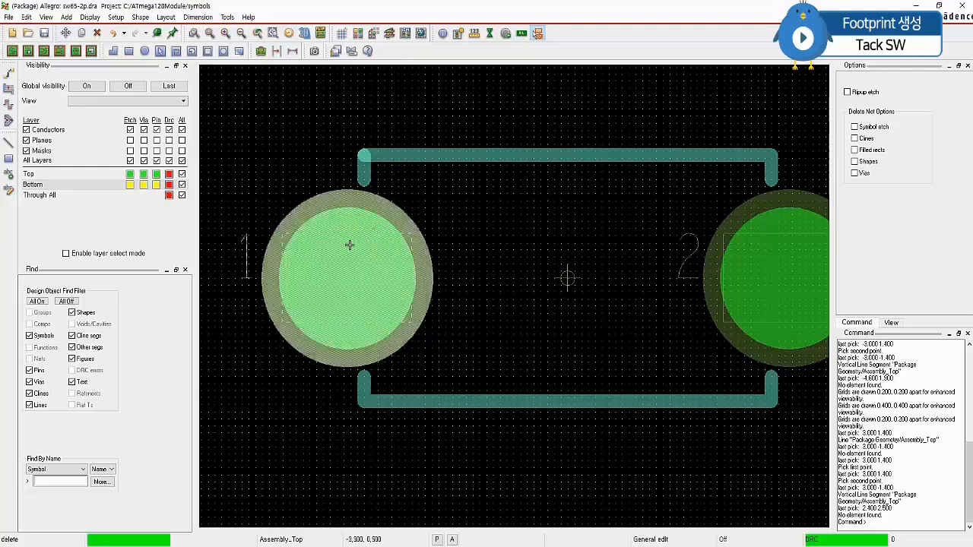
right_click(323, 95)
left_click(347, 101)
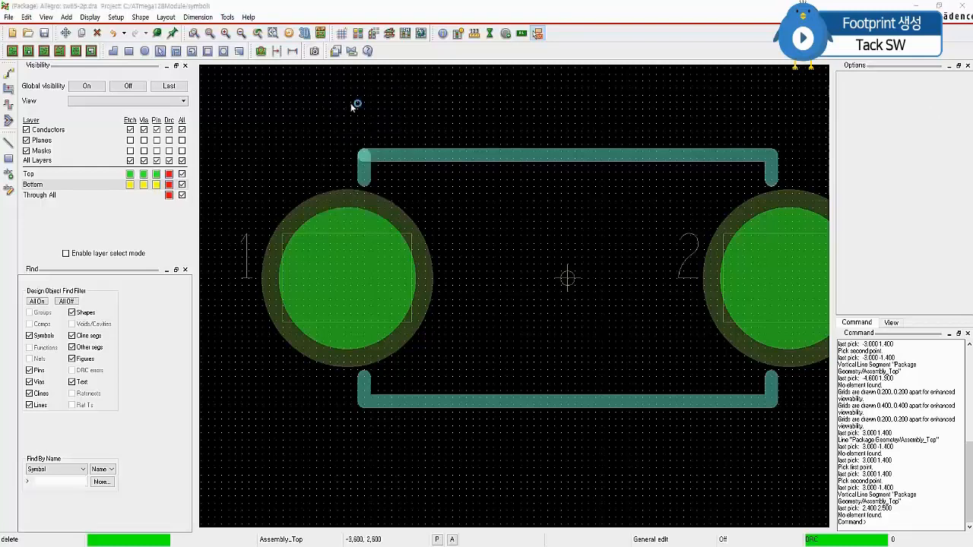
Set the Non-Etch grid spacing to 3.000 in x and 1.75 in y
right_click(322, 92)
mouse_move(348, 94)
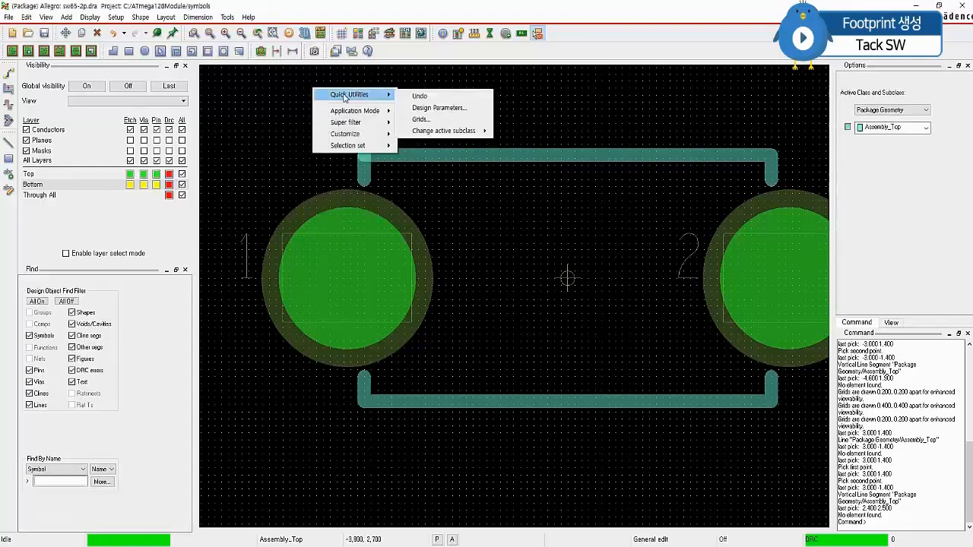
left_click(420, 119)
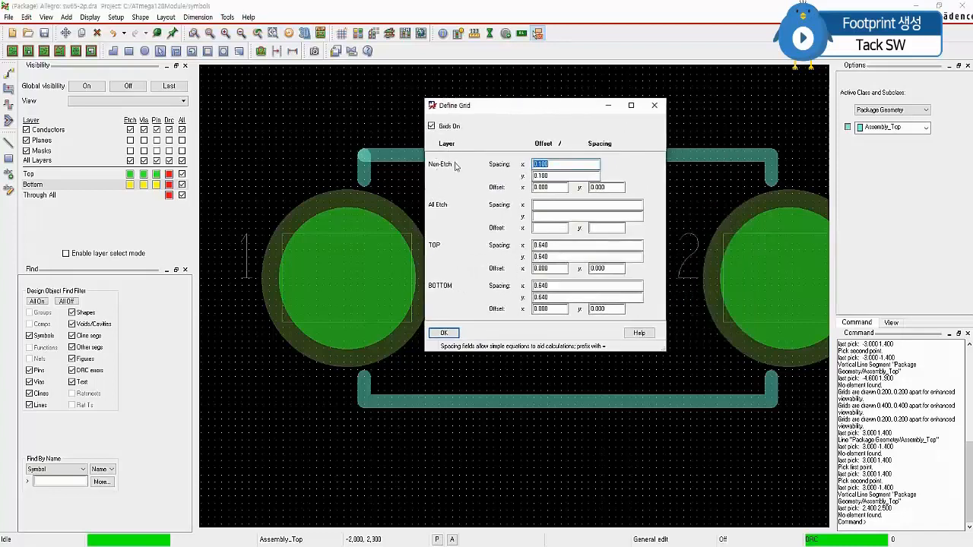
type("3.000")
key("Tab")
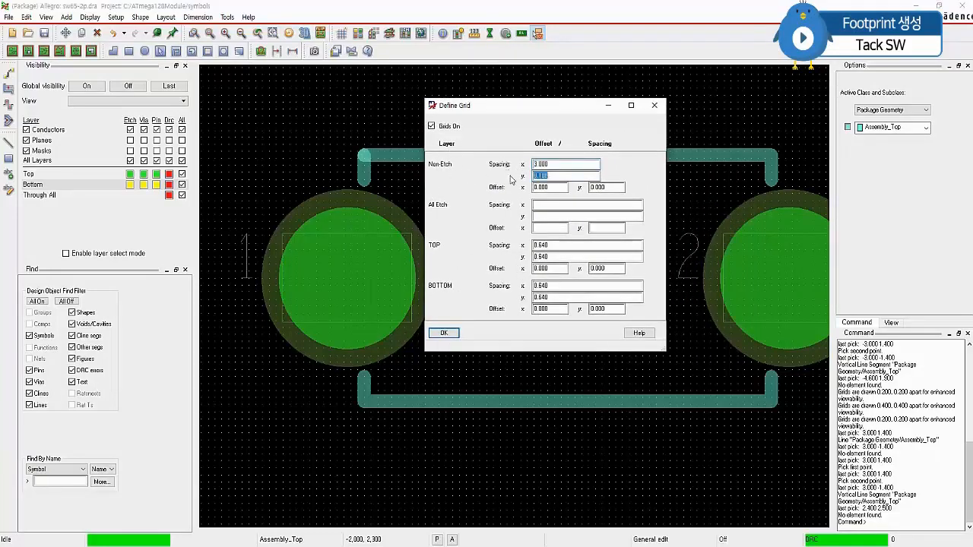
type("1.75")
left_click(444, 333)
Draw a closed 0.2-wide rectangle on the Silkscreen_Top subclass over the assembly outline, with corners at x ±3, y ±1.75
scroll(757, 338, "down", 1)
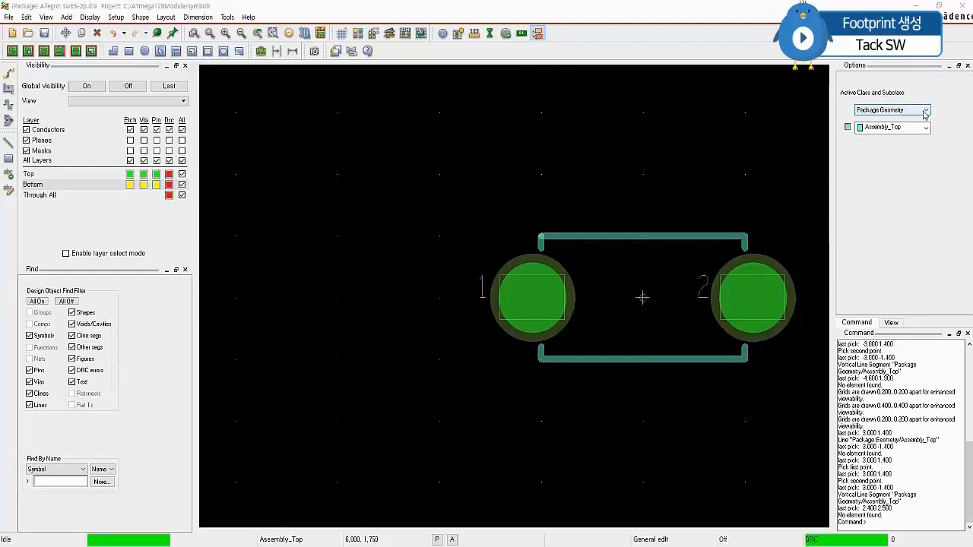
left_click(911, 129)
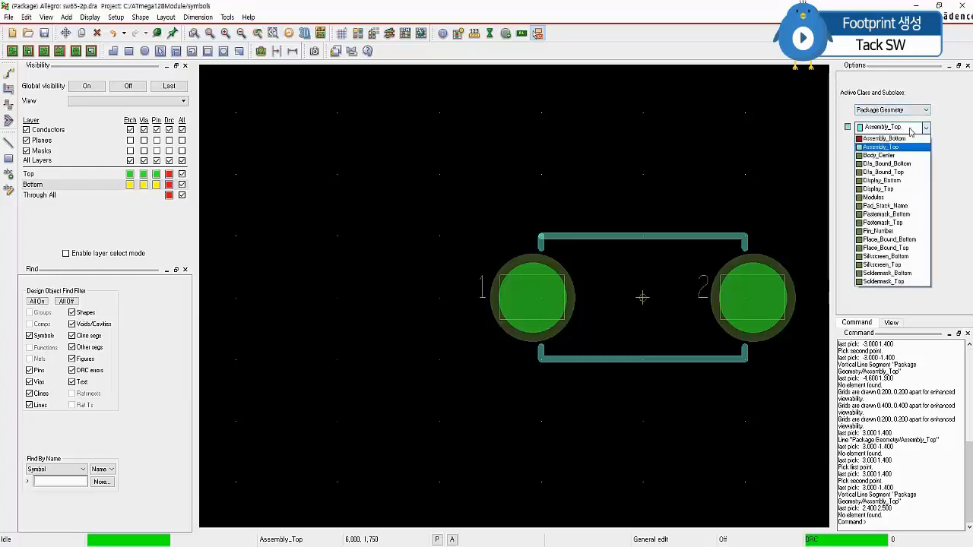
left_click(904, 266)
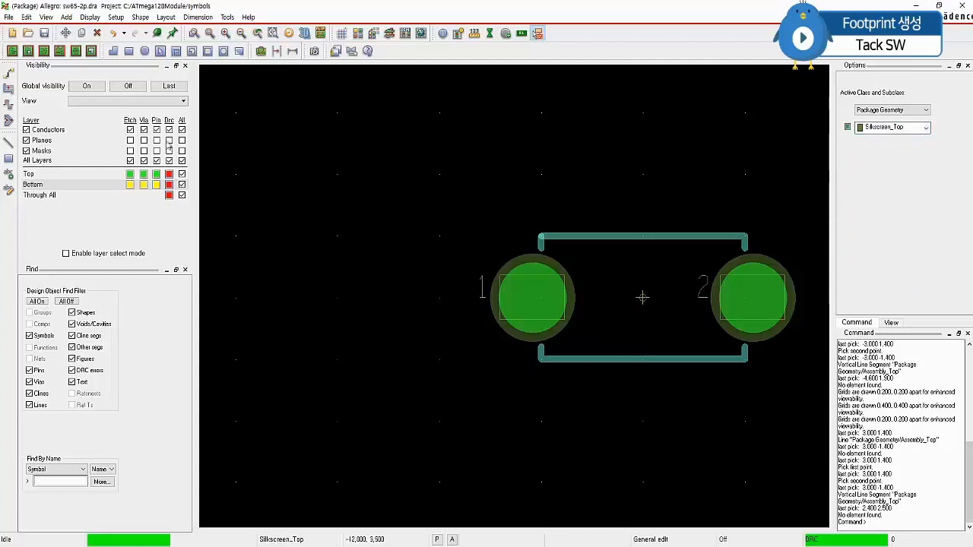
left_click(68, 17)
left_click(79, 32)
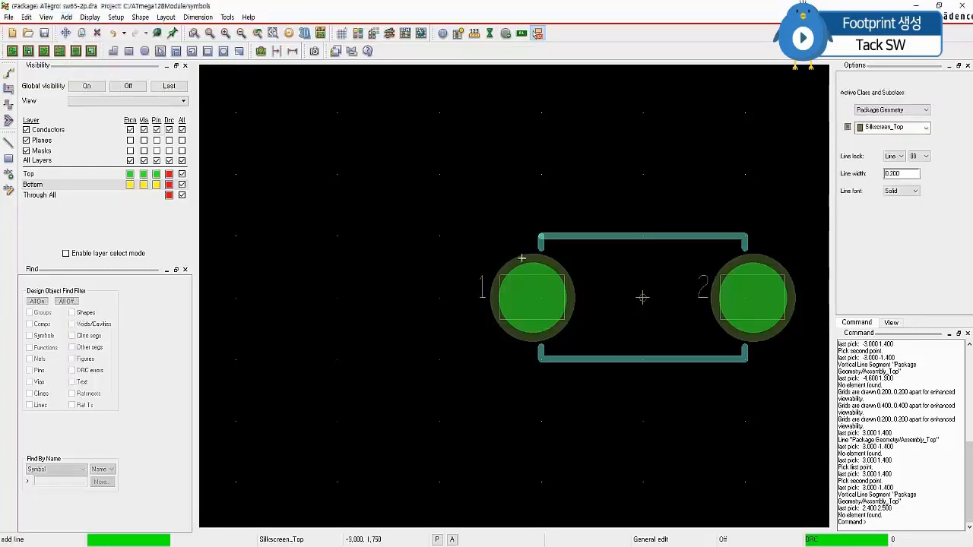
left_click(541, 238)
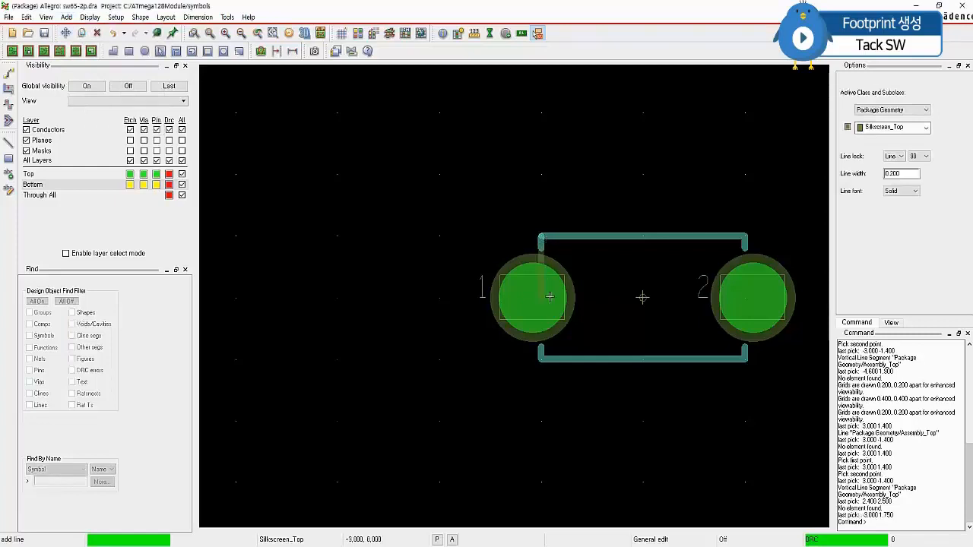
left_click(542, 359)
left_click(746, 360)
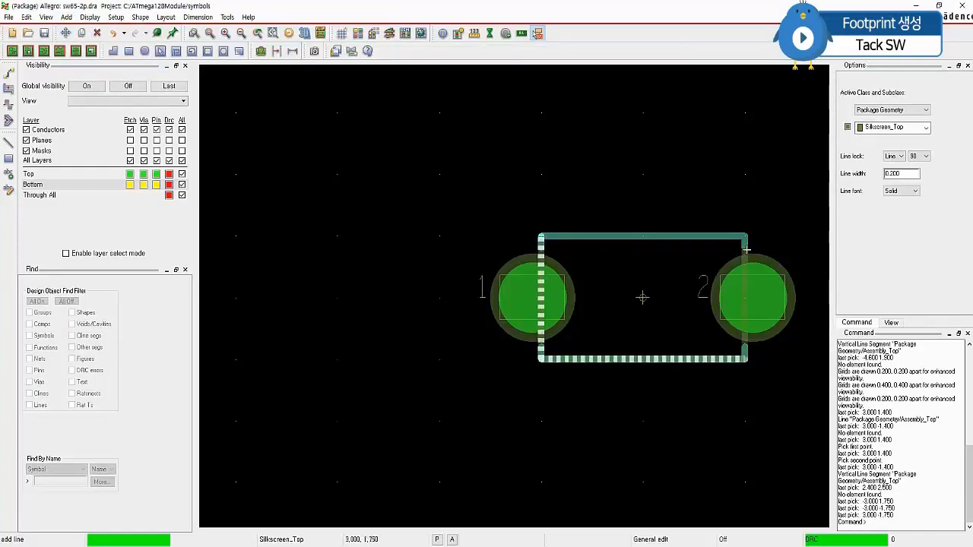
left_click(745, 238)
left_click(542, 240)
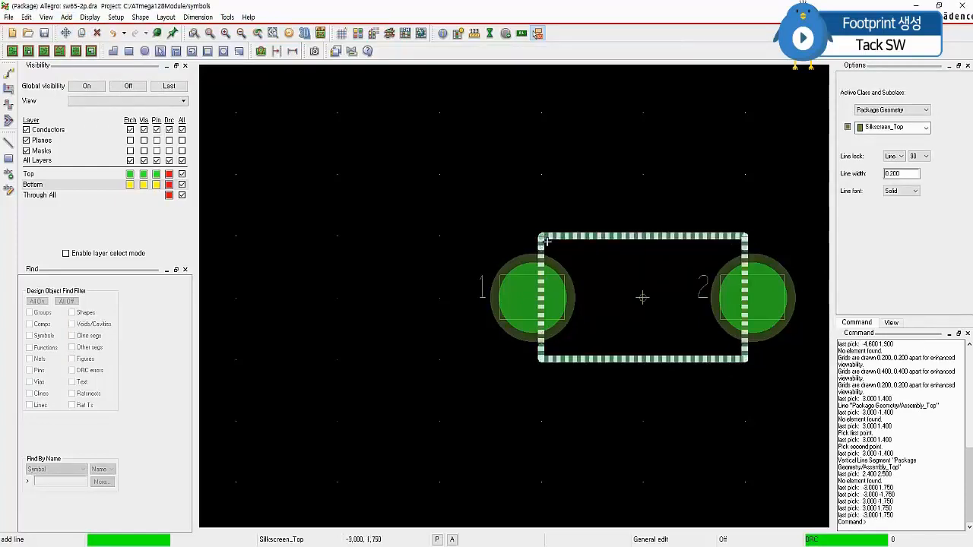
Finish the silkscreen outline and set the Non-Etch grid spacing to 0.1 in both x and y
right_click(539, 222)
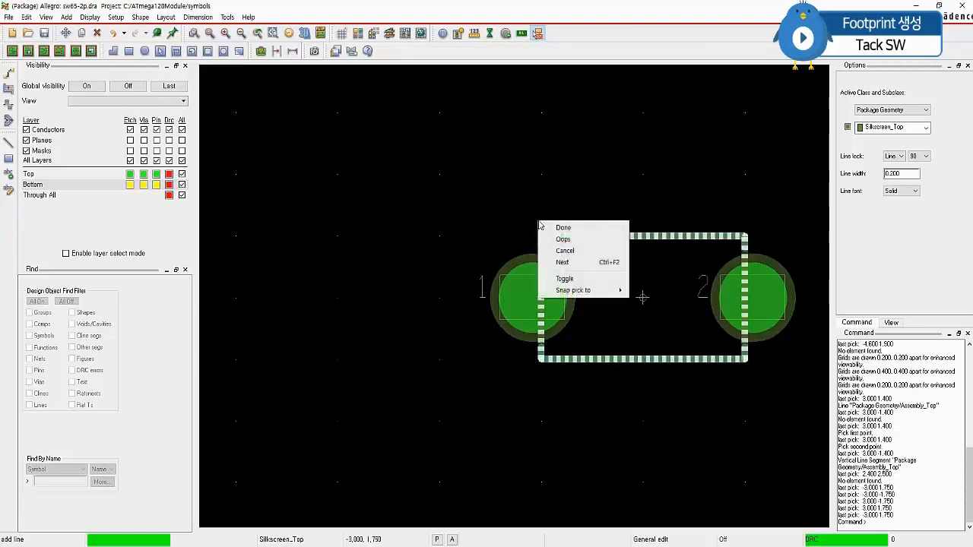
left_click(563, 227)
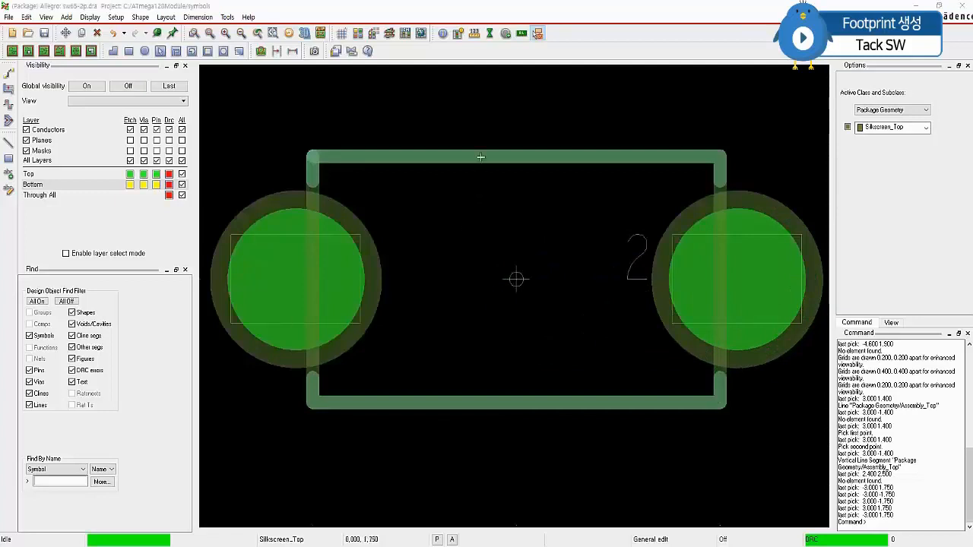
right_click(385, 101)
mouse_move(396, 103)
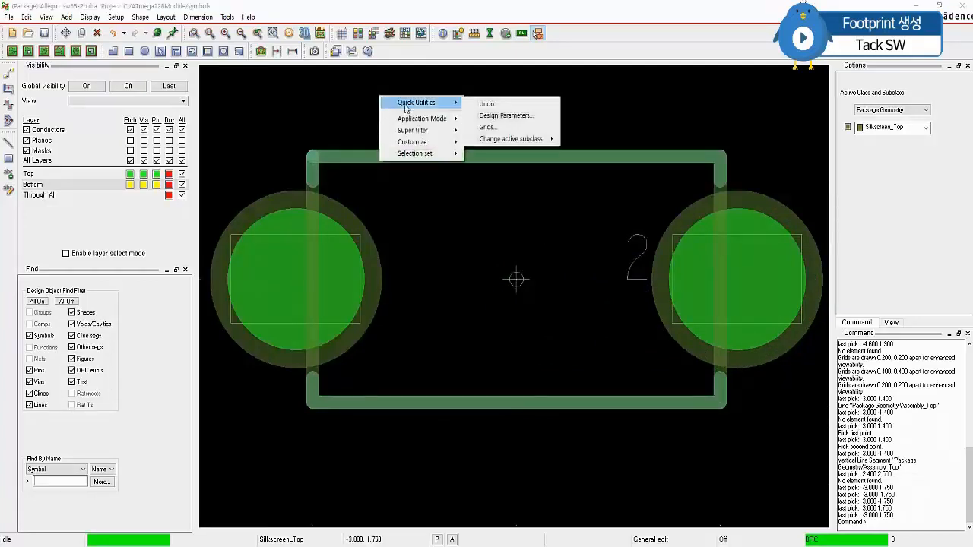
left_click(505, 129)
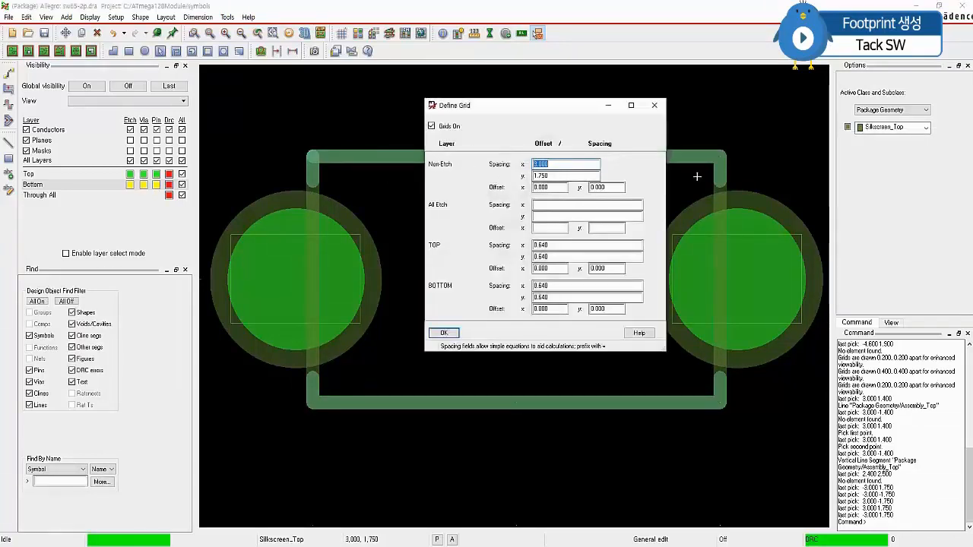
type("0.1")
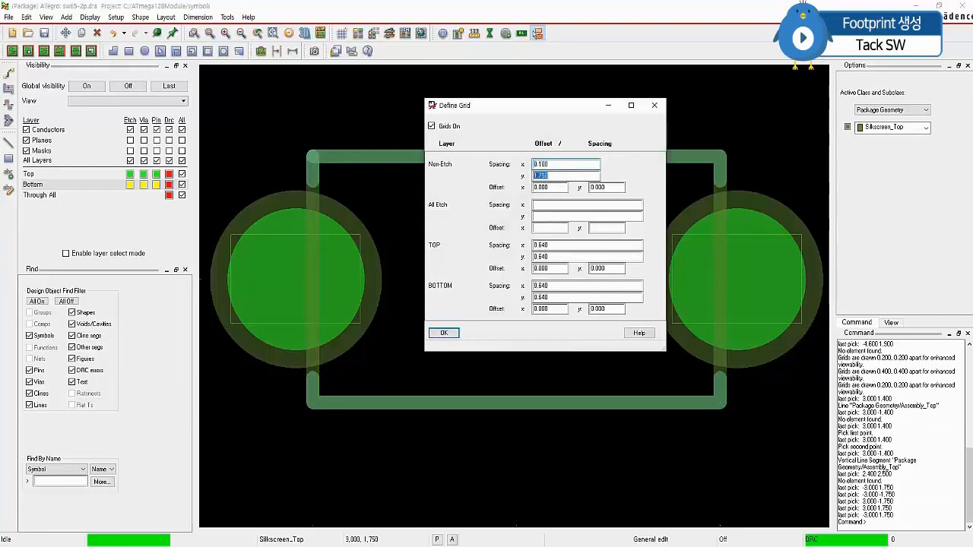
key("Tab")
type("0.1")
key("Tab")
left_click(444, 333)
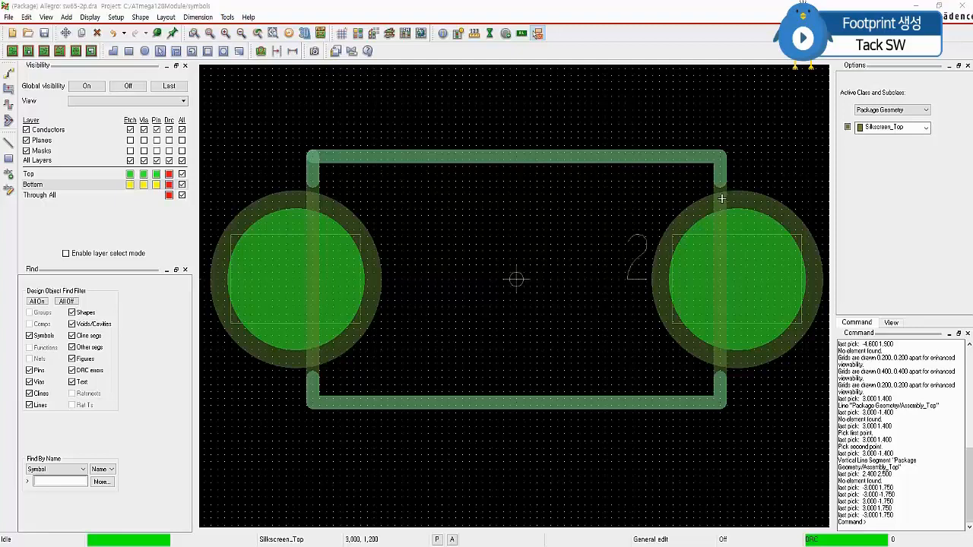
Cut the silkscreen outline's vertical side across pin 1, deleting the section between y 1.4 and -1.4
key("Delete")
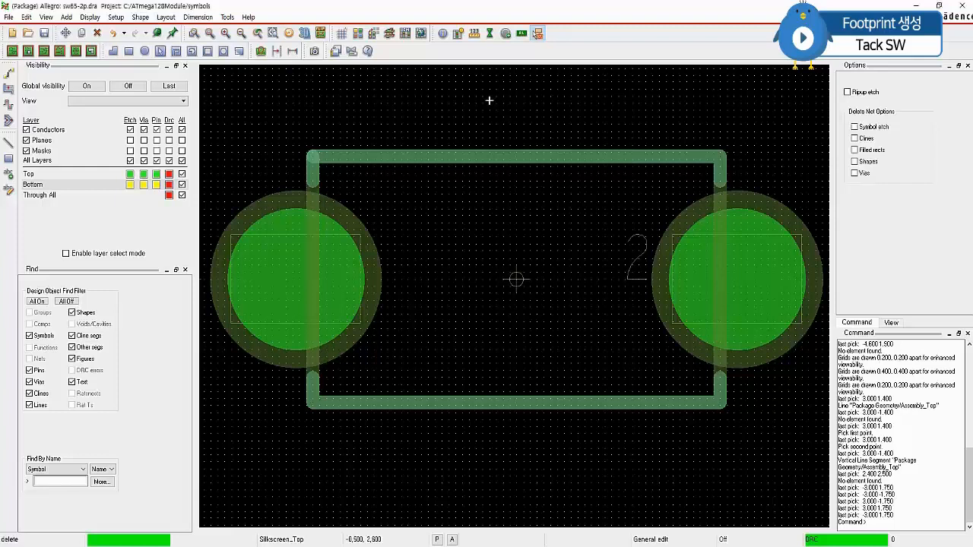
right_click(456, 95)
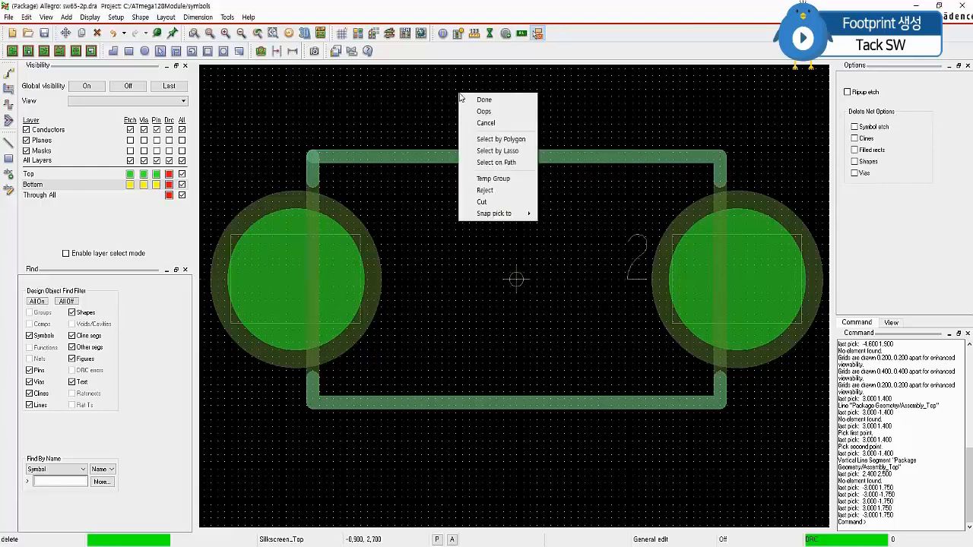
left_click(490, 206)
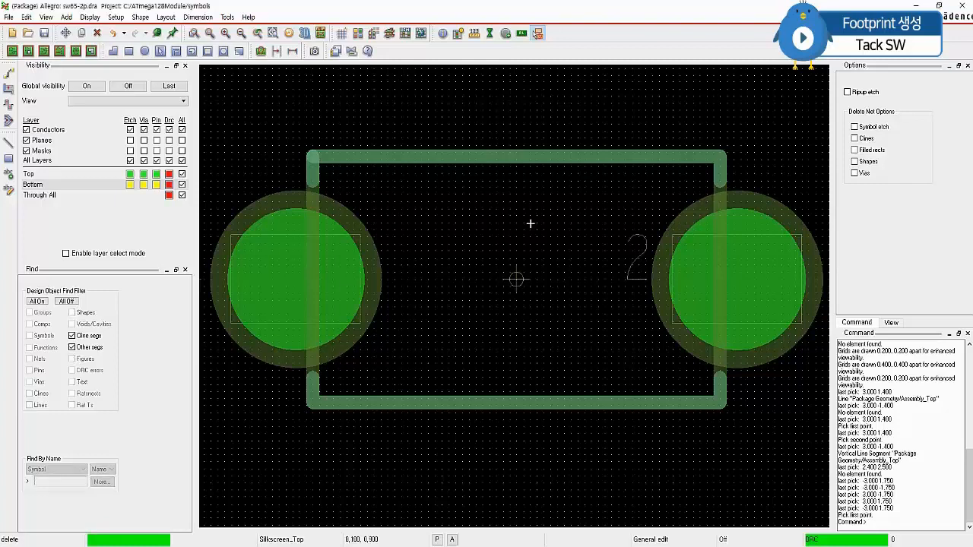
left_click(318, 186)
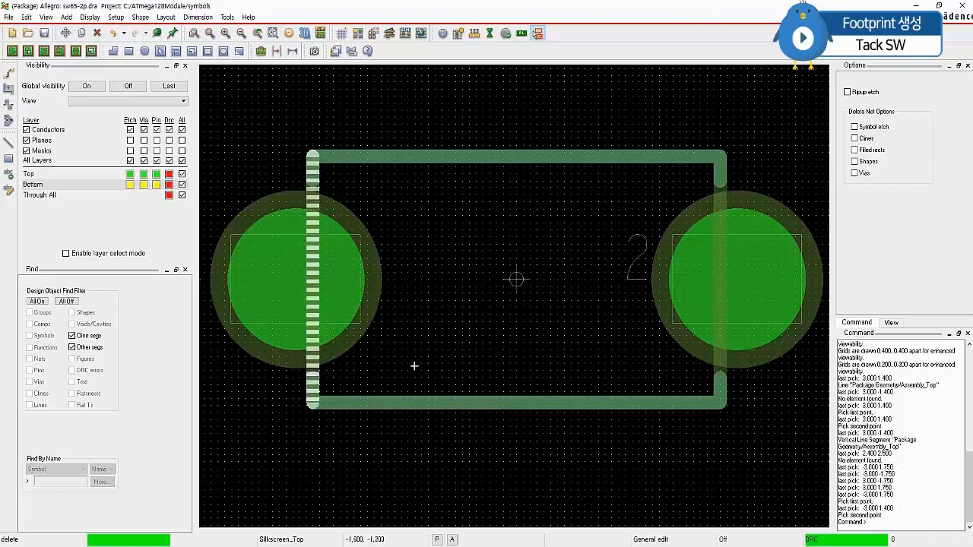
left_click(319, 380)
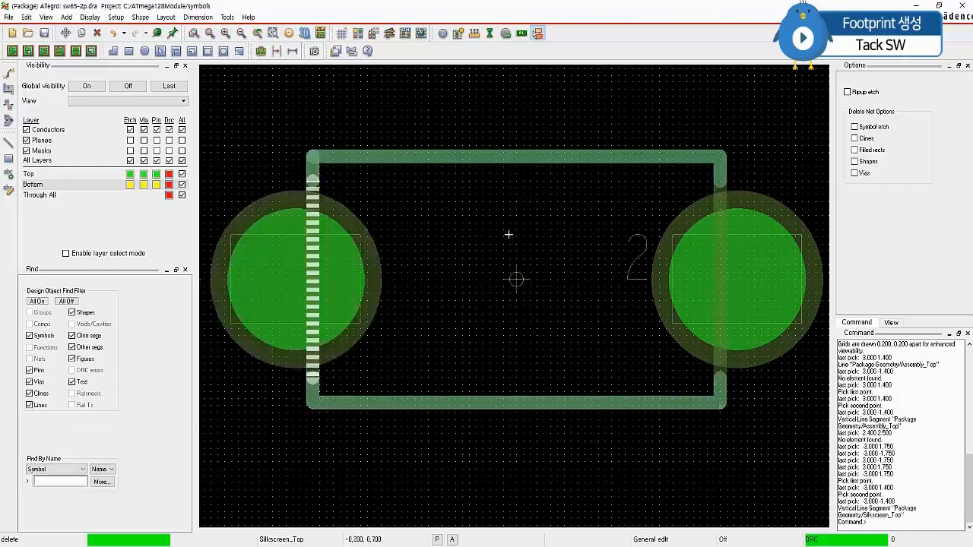
left_click(448, 100)
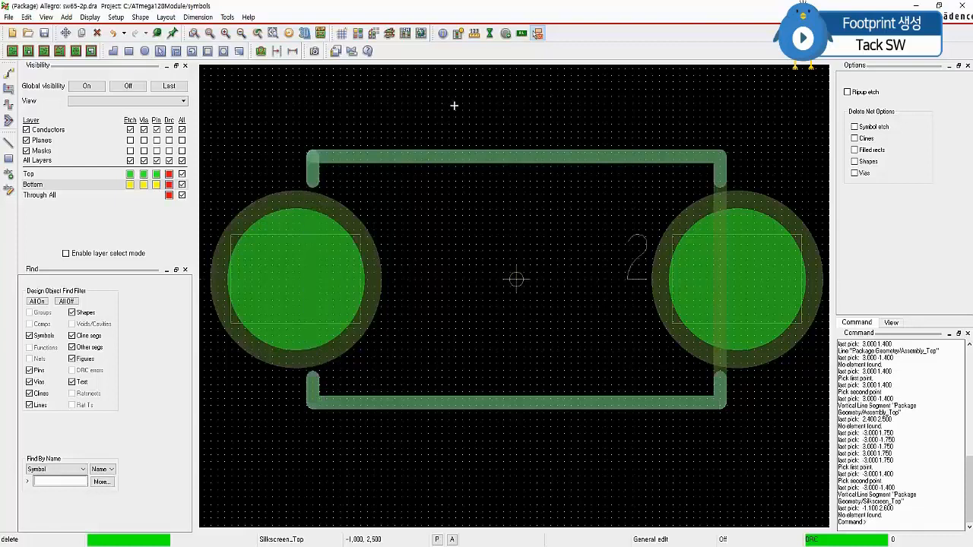
Cut the silkscreen outline's vertical side across pin 2, deleting the section from y 1.4 to -1.4, and finish deleting
right_click(544, 90)
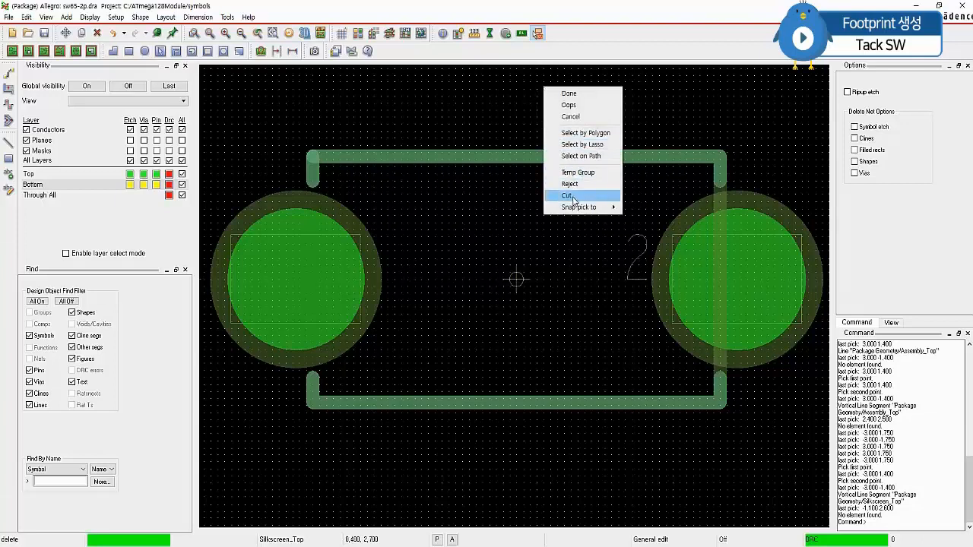
left_click(590, 198)
left_click(727, 185)
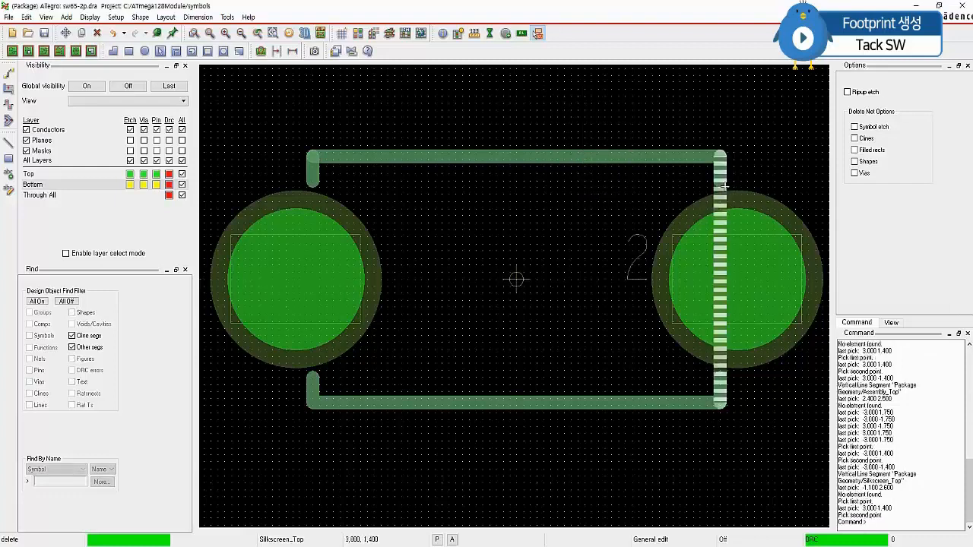
left_click(722, 380)
left_click(643, 106)
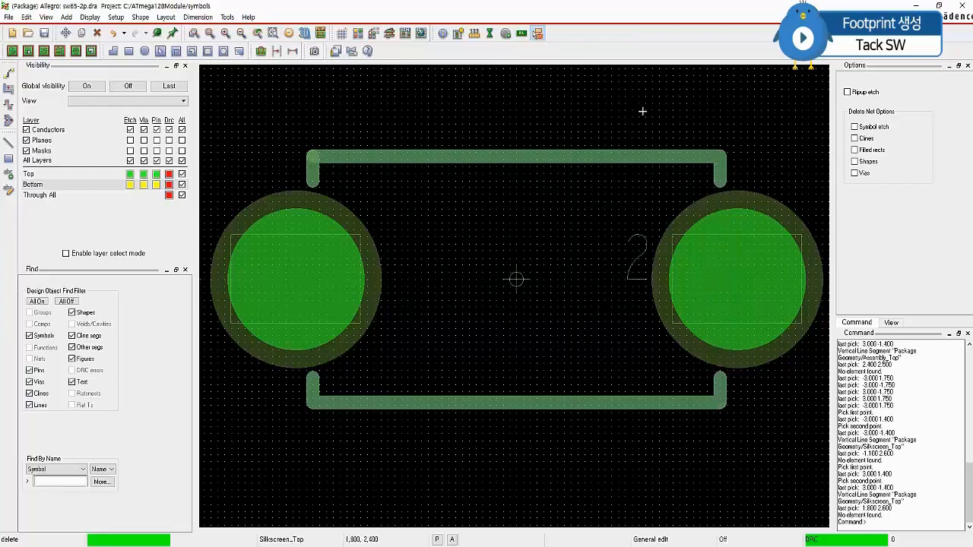
right_click(603, 98)
left_click(617, 103)
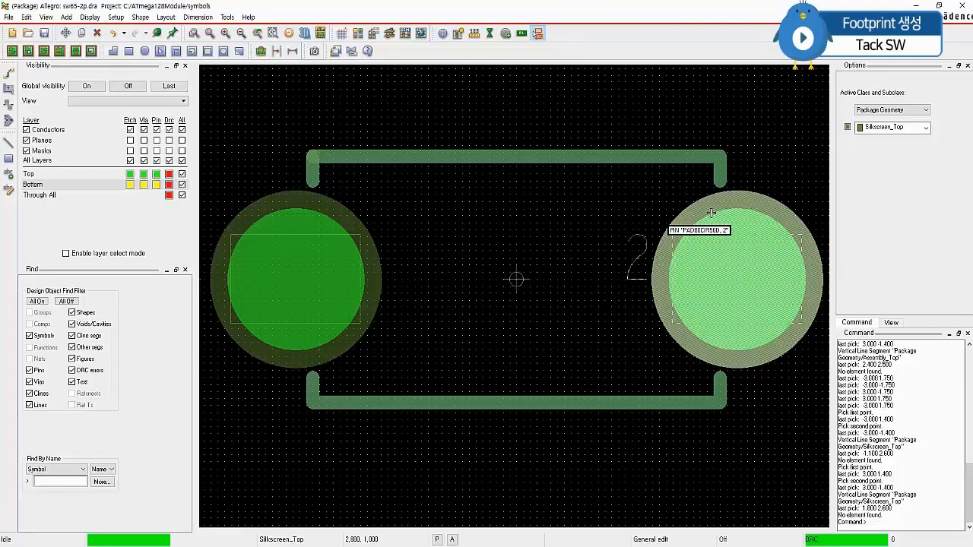
Draw a rectangle on the Place_Bound_Top subclass around both pins and the outline, from (-4.5, 1.9) to (4.5, -1.9)
left_click(67, 17)
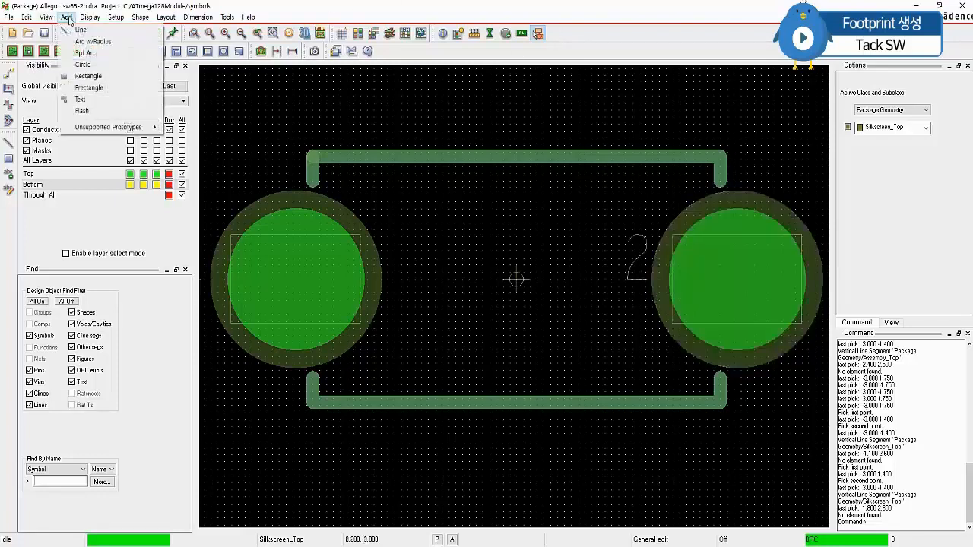
left_click(85, 76)
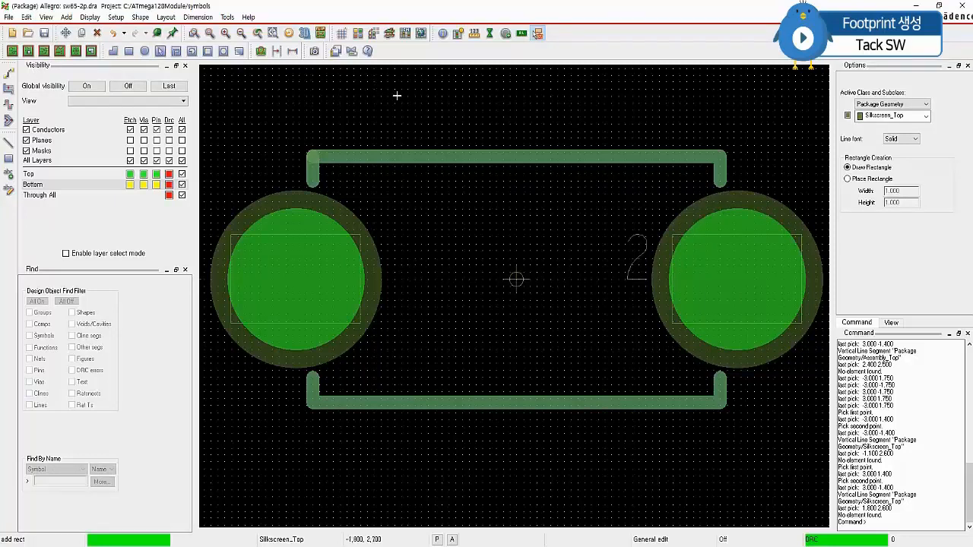
left_click(926, 116)
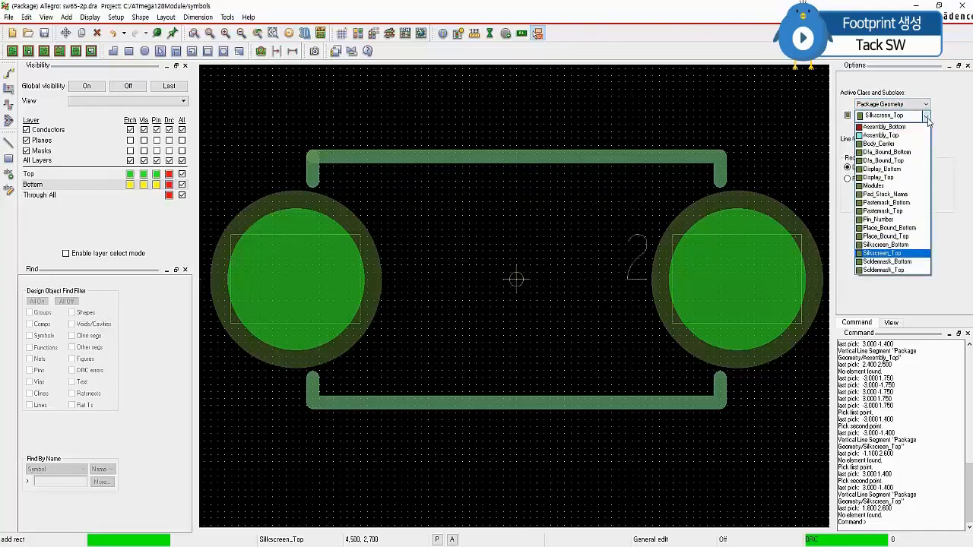
left_click(908, 237)
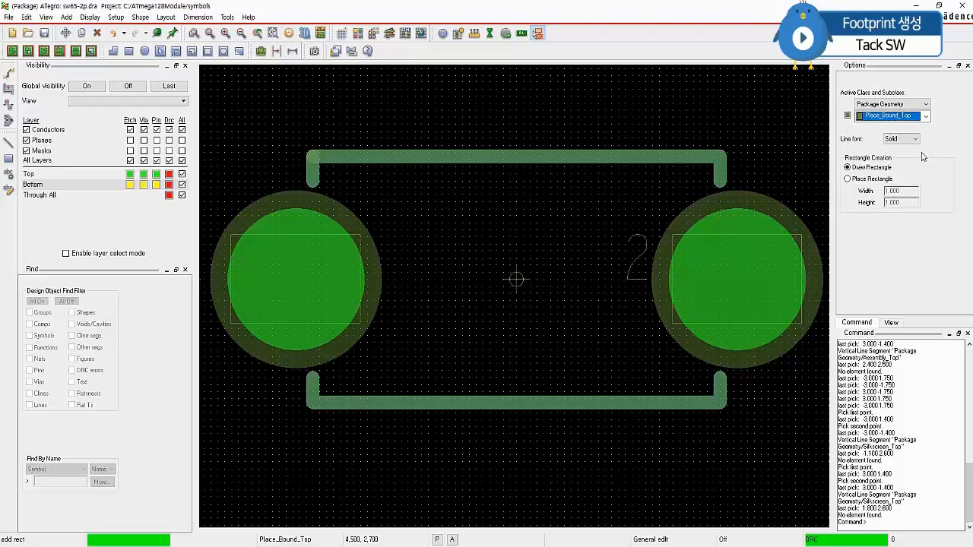
scroll(570, 292, "down", 2)
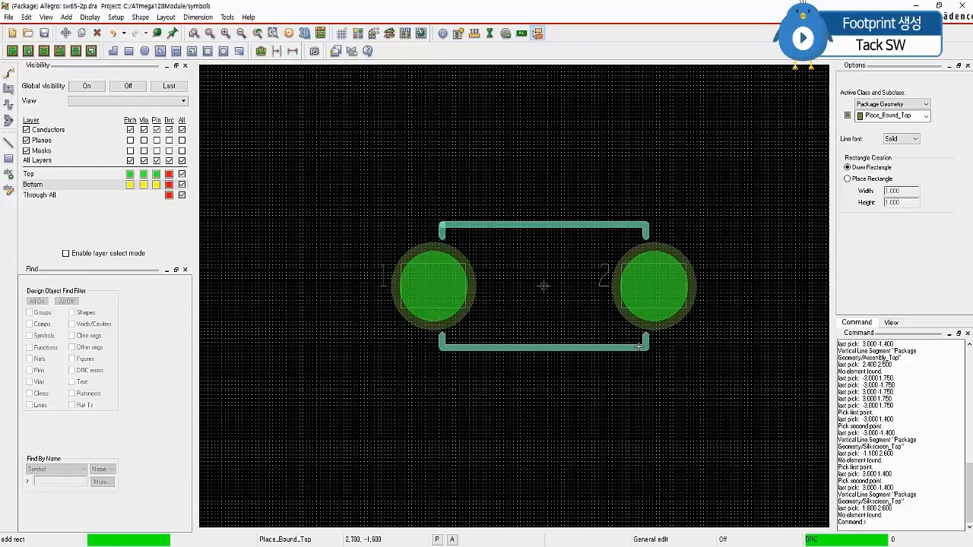
left_click(391, 221)
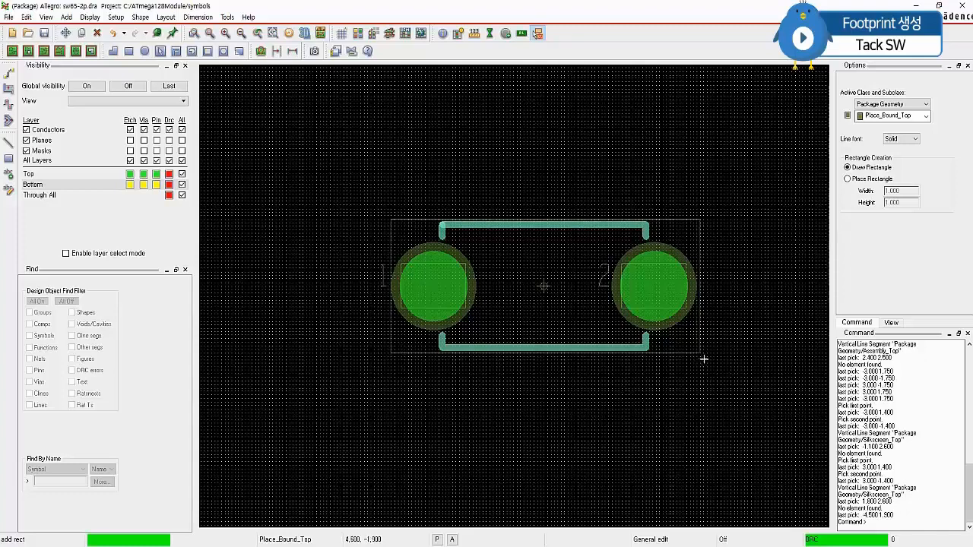
left_click(702, 359)
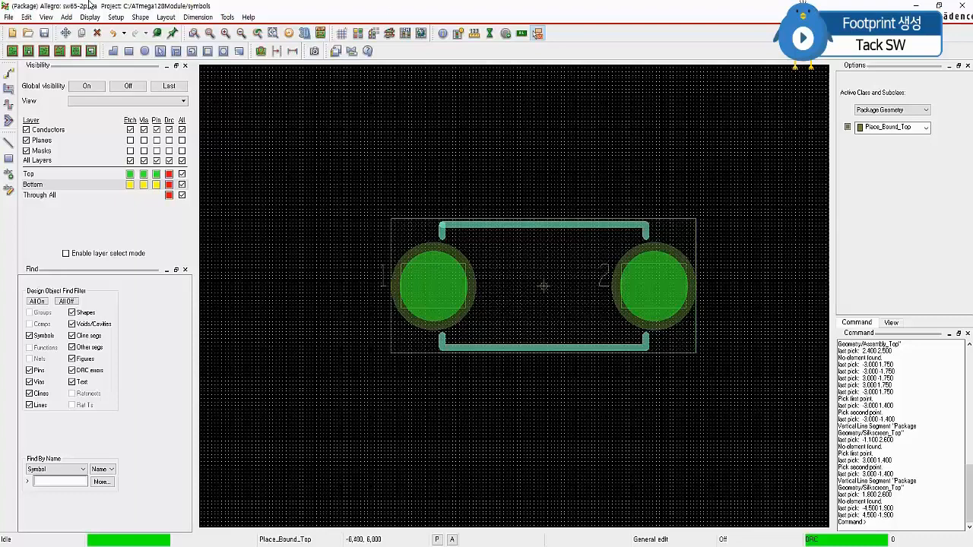
Add the reference designator label SW? on Assembly_Top with text block 3, placed inside the outline at (-1.3, 0.5)
left_click(165, 17)
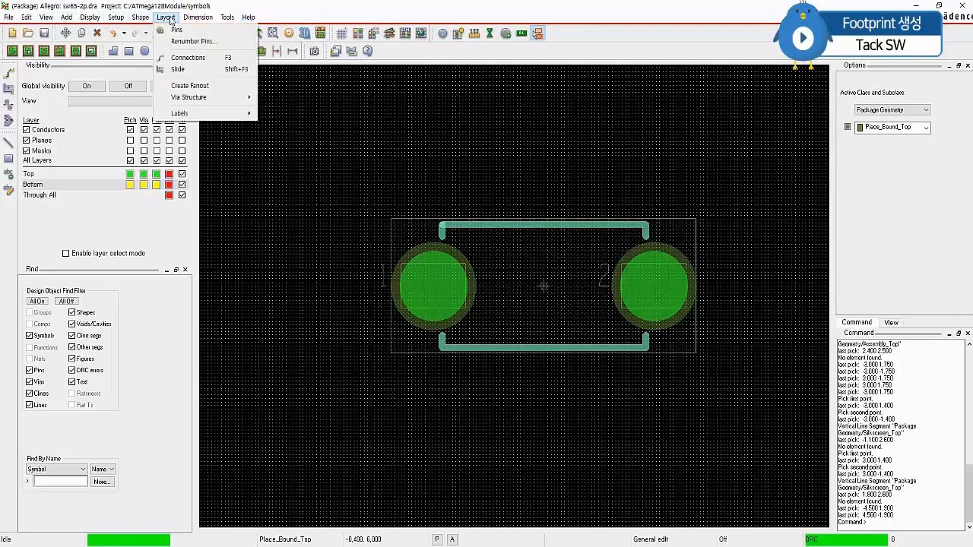
mouse_move(186, 114)
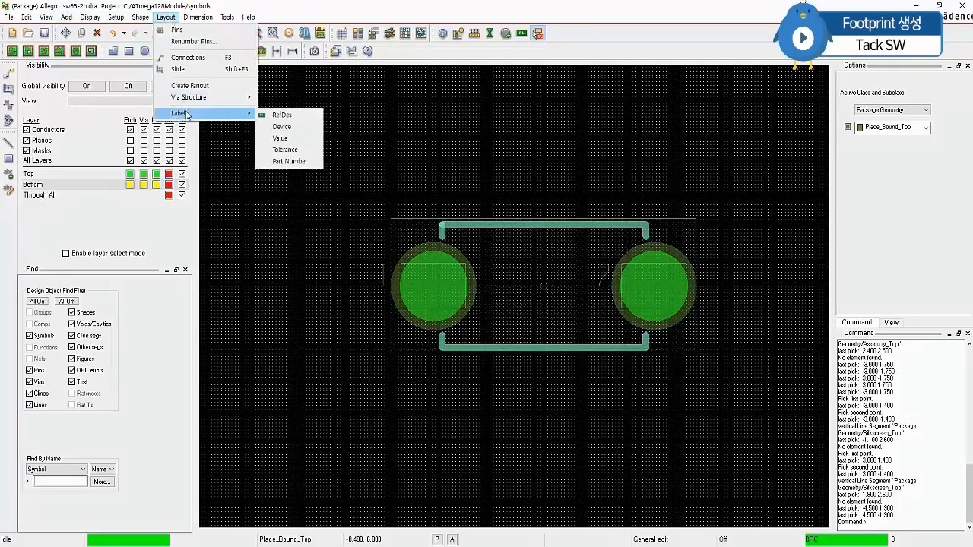
left_click(301, 117)
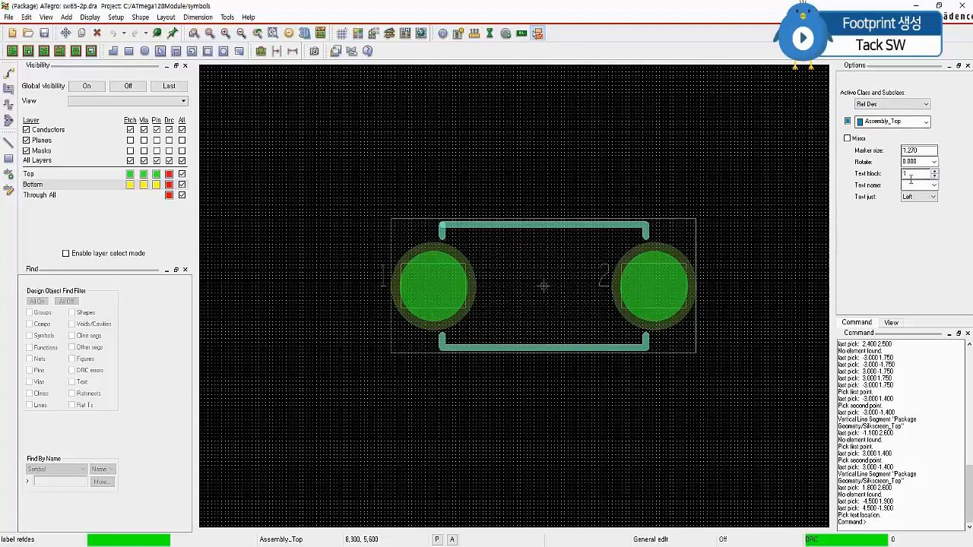
double_click(935, 172)
left_click(507, 275)
type("SW")
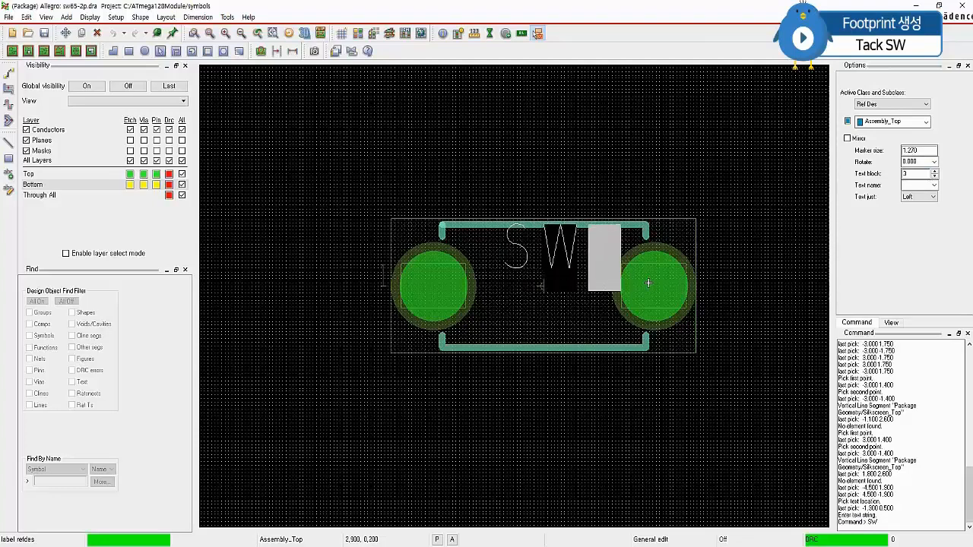
type("?")
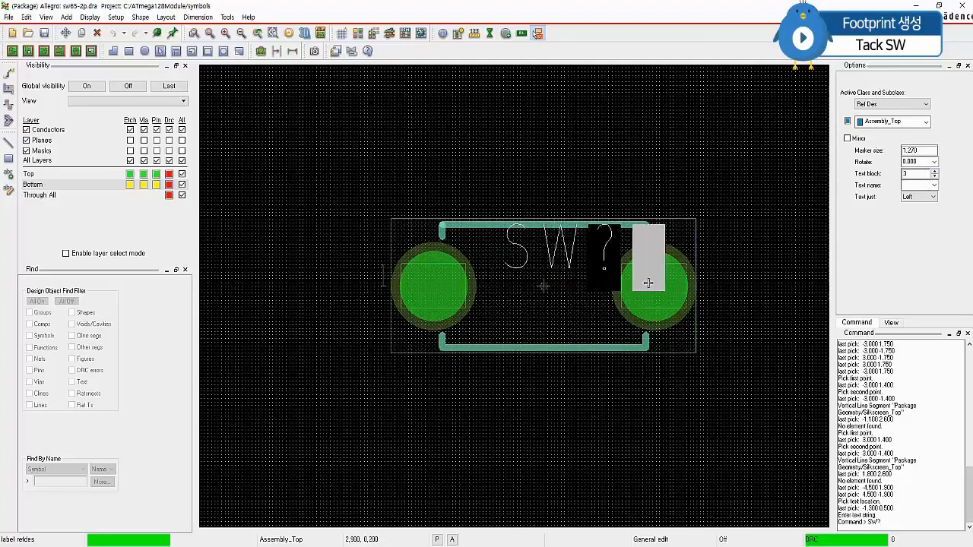
right_click(608, 114)
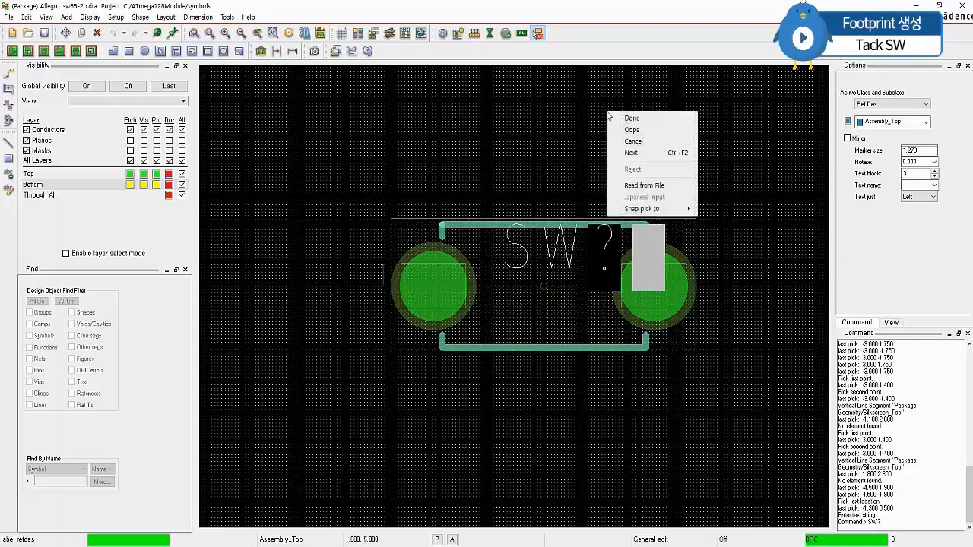
left_click(643, 153)
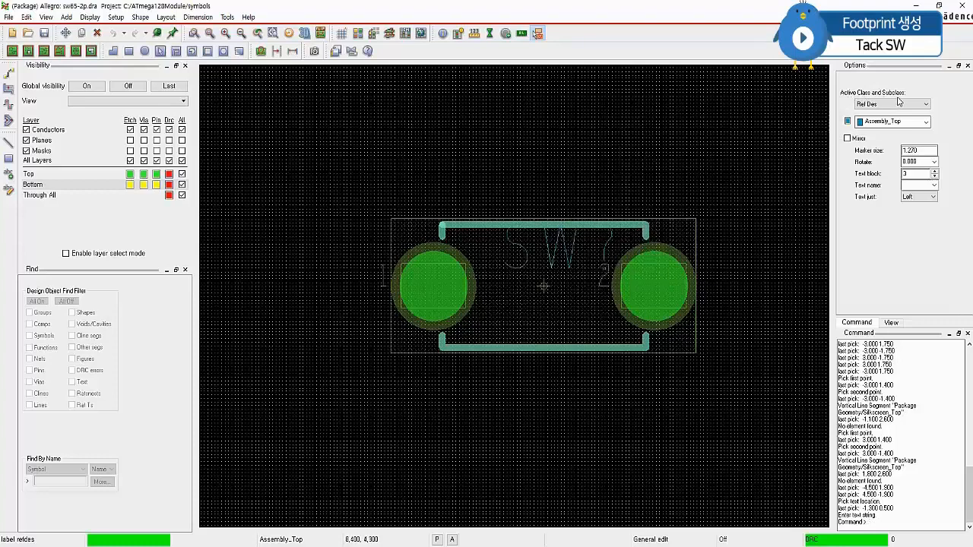
Add a second reference designator label SW? on Silkscreen_Top above the outline at (-1.5, 3.5) and finish labelling
left_click(927, 122)
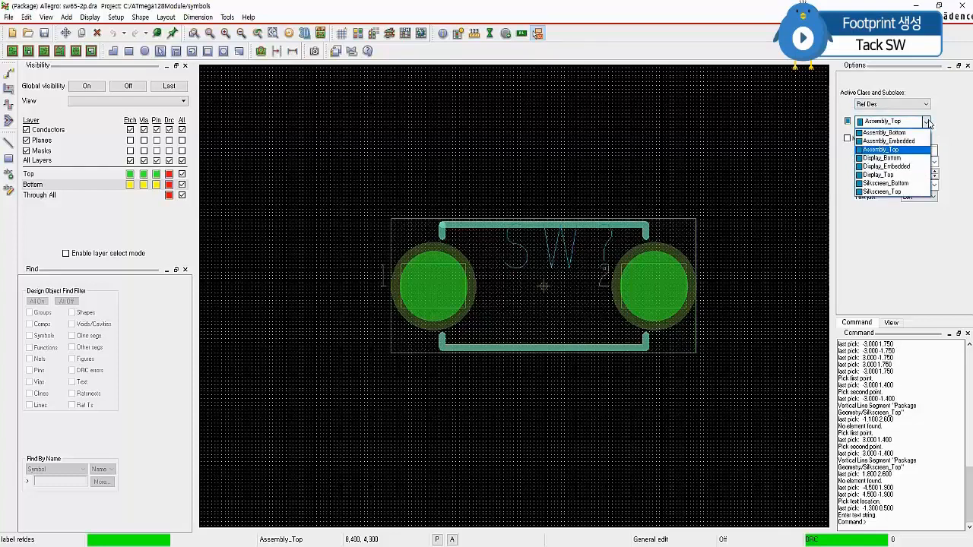
left_click(881, 192)
left_click(500, 167)
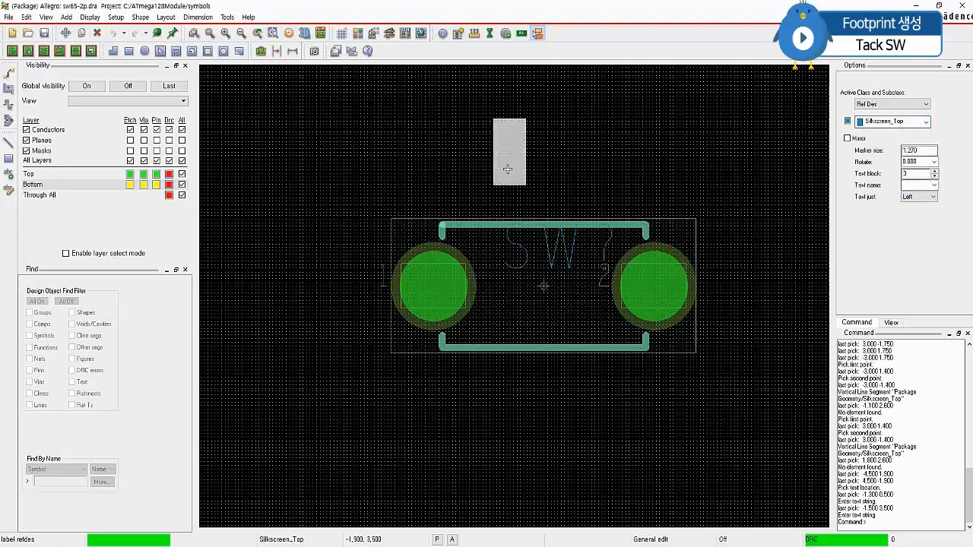
type("SW")
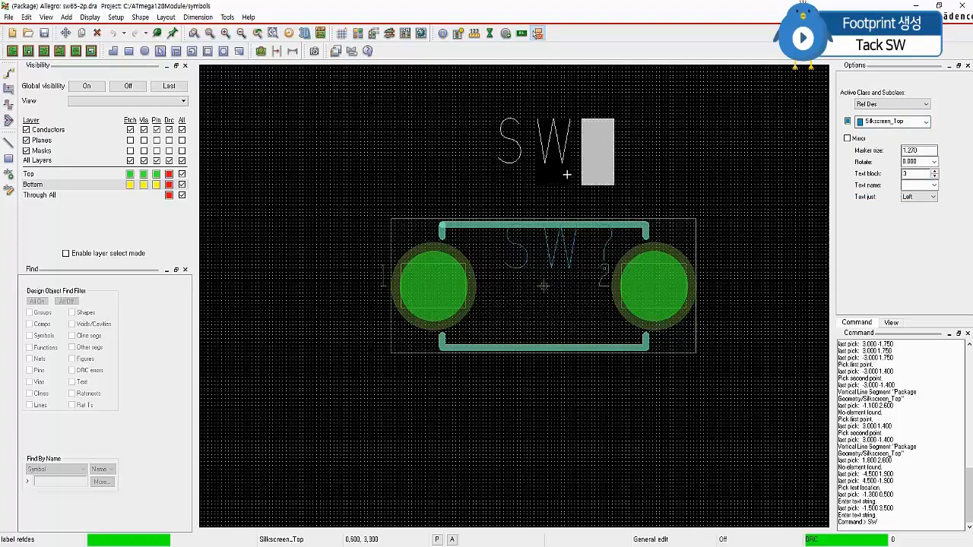
type("?")
right_click(388, 147)
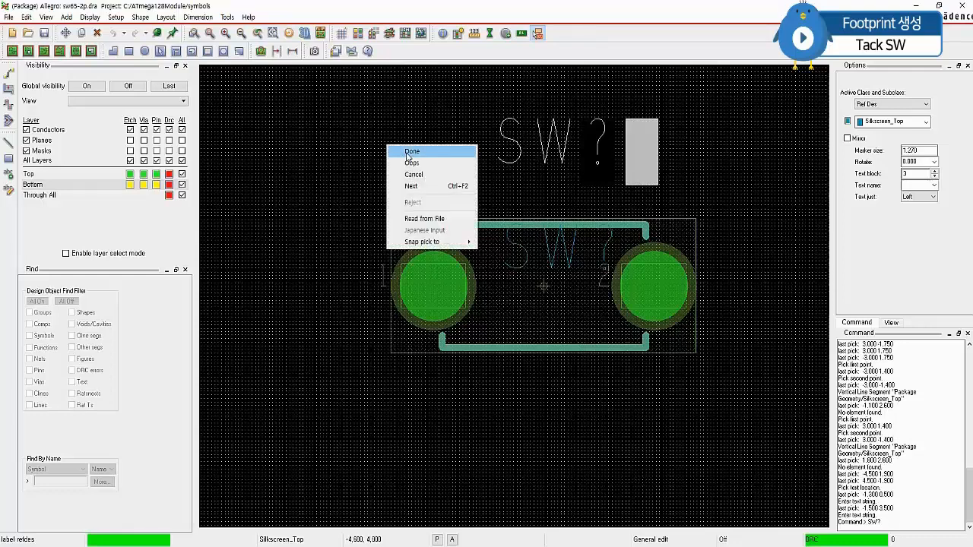
left_click(411, 152)
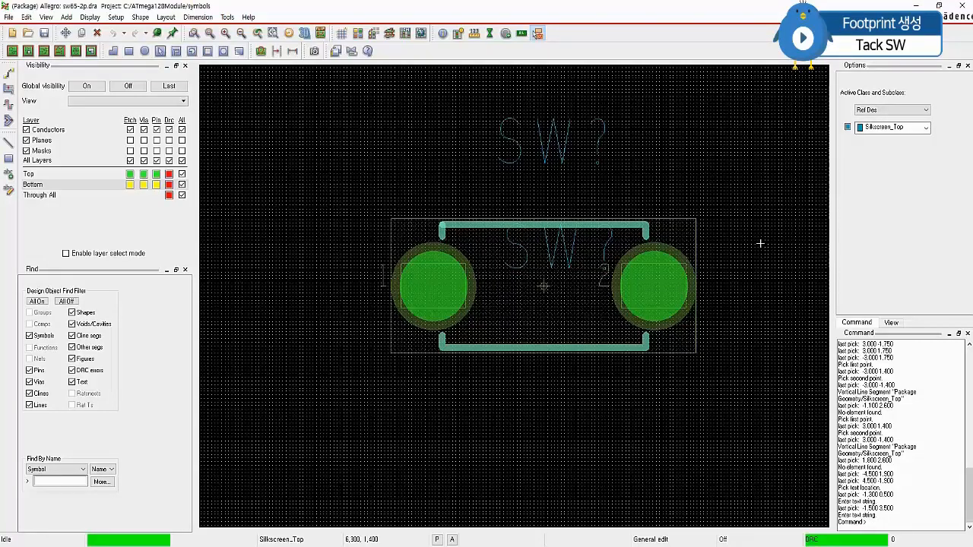
Save the sw65-2p footprint drawing together with its package symbol
left_click(8, 16)
left_click(40, 61)
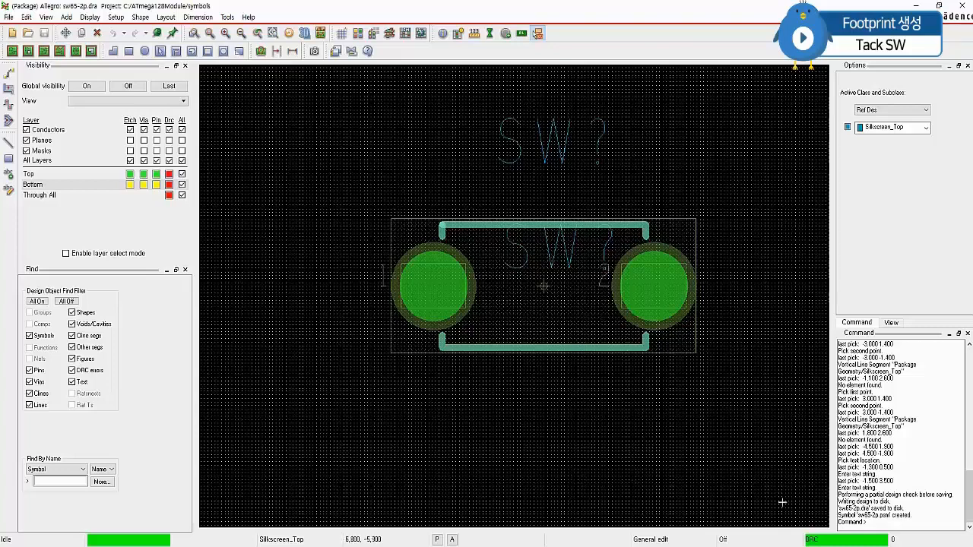
Switch to File Explorer and check the sw65-2p drawing, sw65-2p.psm and allegro.jrl files in the symbols folder
key("alt+Tab")
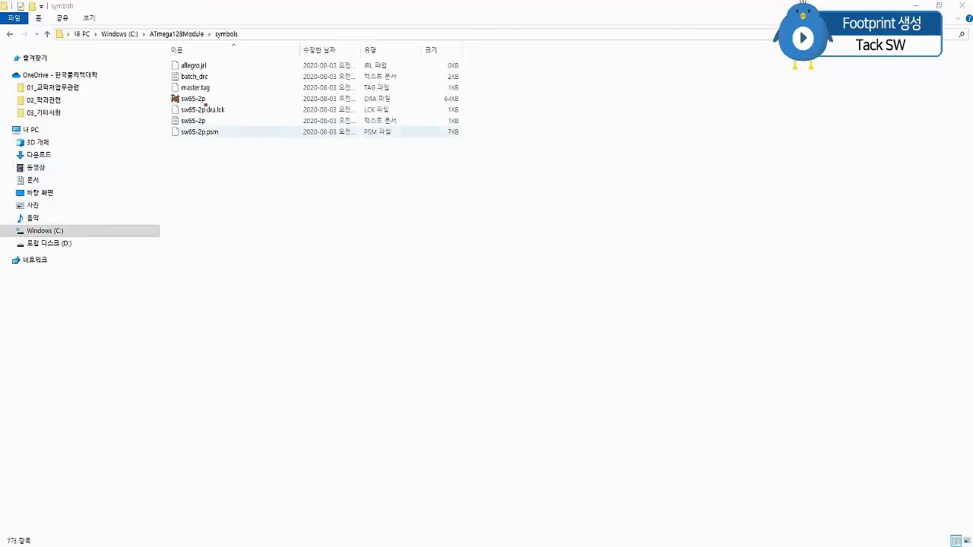
left_click_drag(167, 107, 470, 104)
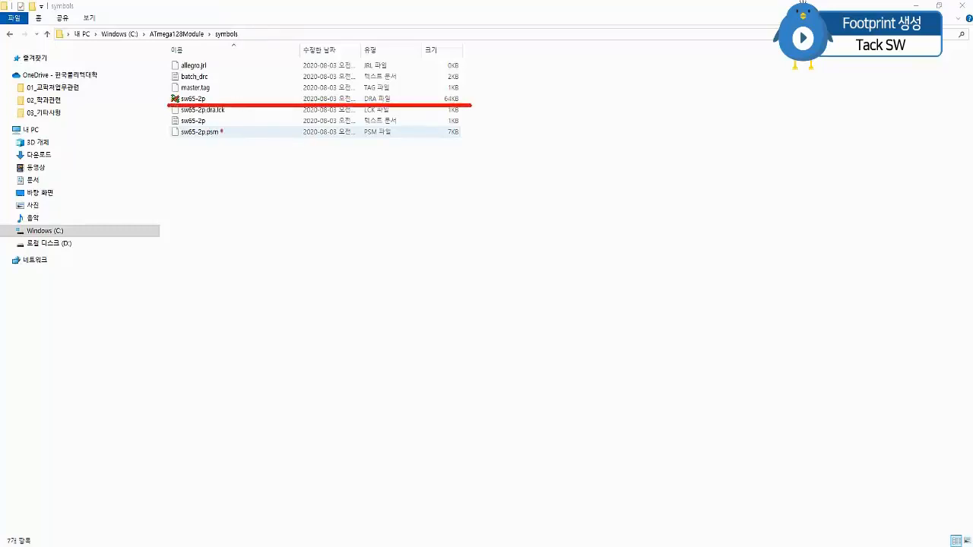
left_click_drag(172, 142, 471, 140)
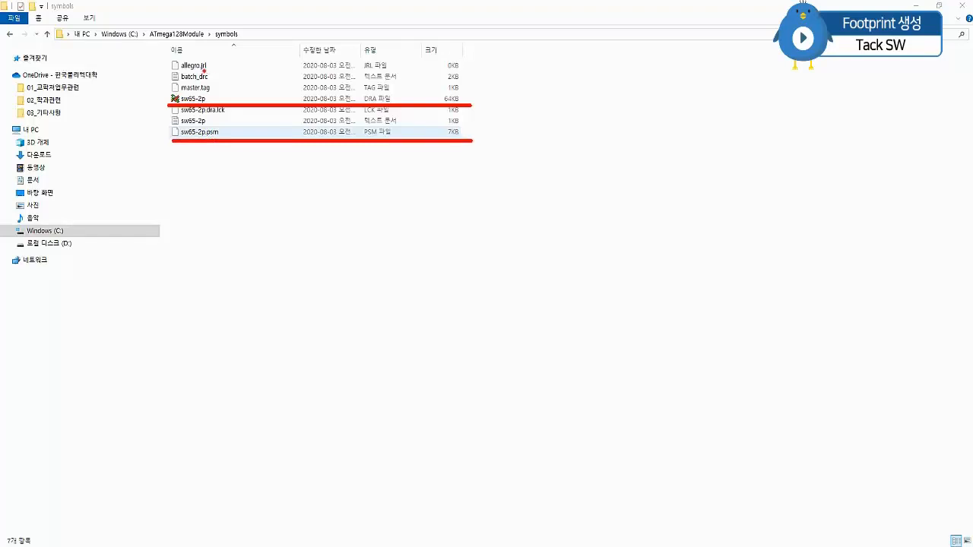
left_click_drag(169, 73, 461, 69)
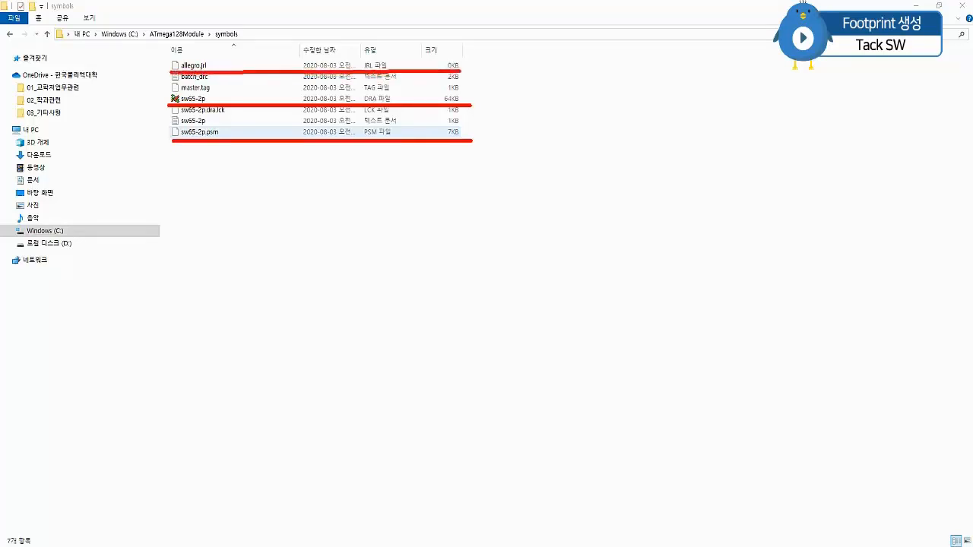